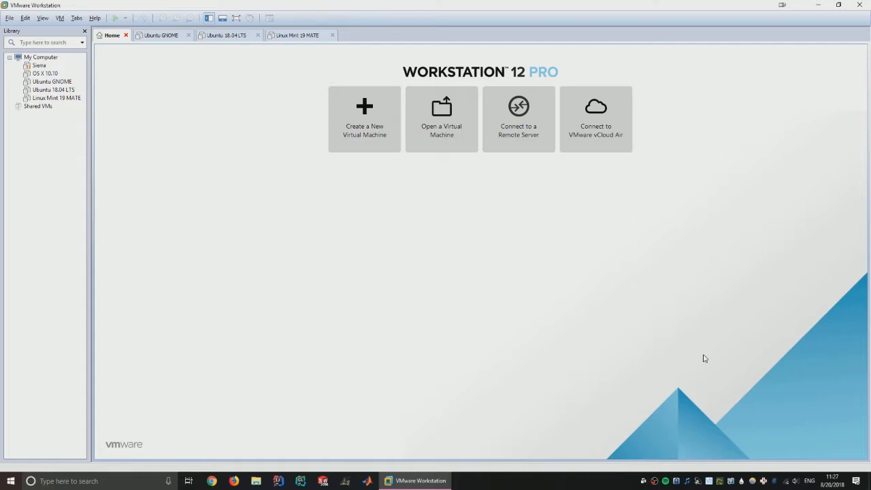
# - Start a typical new VM from the linuxmint-19-cinnamon ISO as Ubuntu 64-bit, named 'Linux Mint 19 Cinnamon'
pyautogui.click(368, 93)
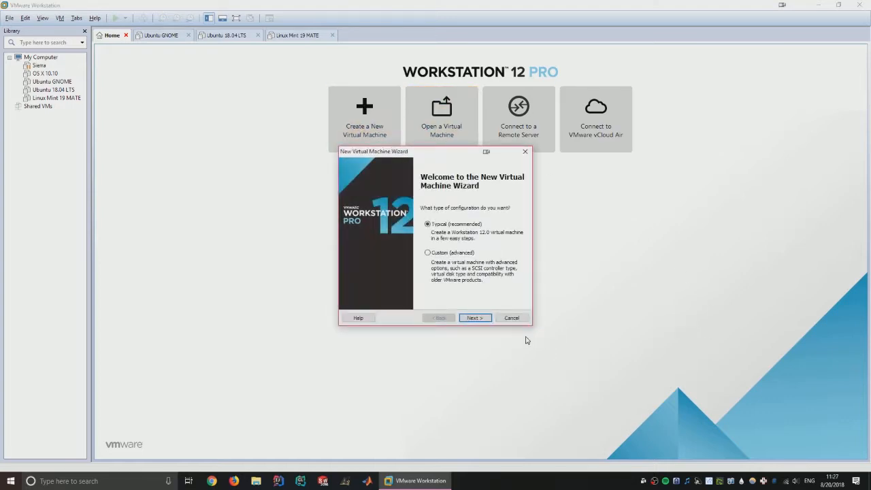
pyautogui.press('Return')
pyautogui.click(381, 244)
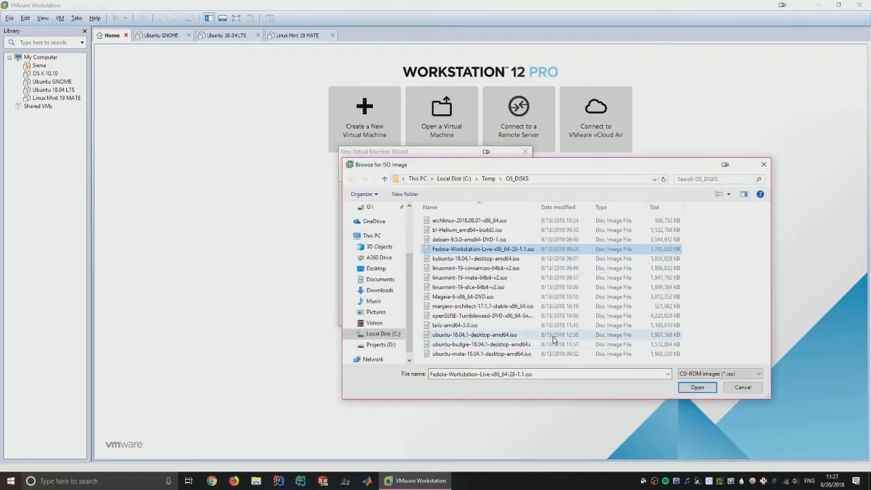
pyautogui.doubleClick(477, 268)
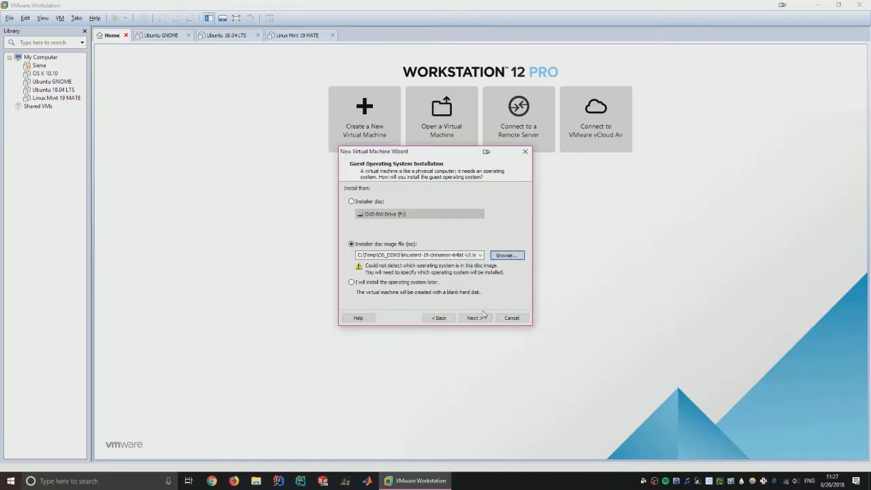
pyautogui.click(483, 317)
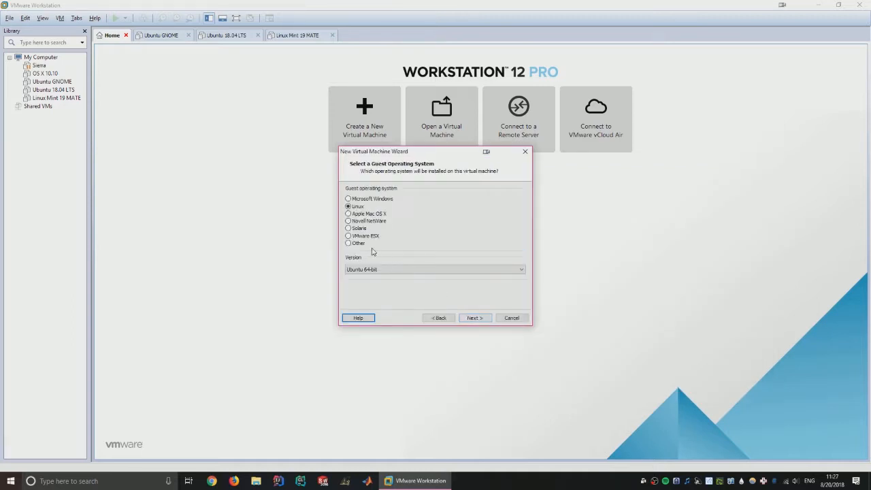
pyautogui.click(379, 270)
pyautogui.click(379, 270)
pyautogui.click(485, 318)
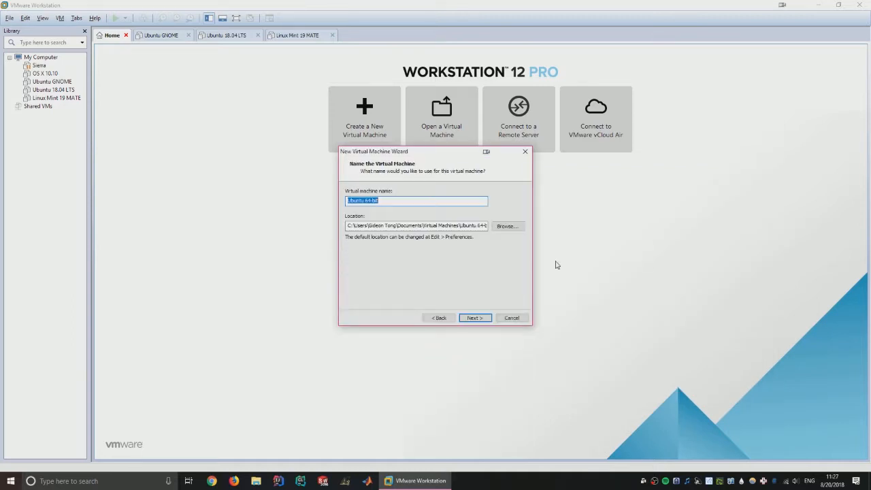
pyautogui.write('Linux Mint 19 Cinnamon')
pyautogui.press('Return')
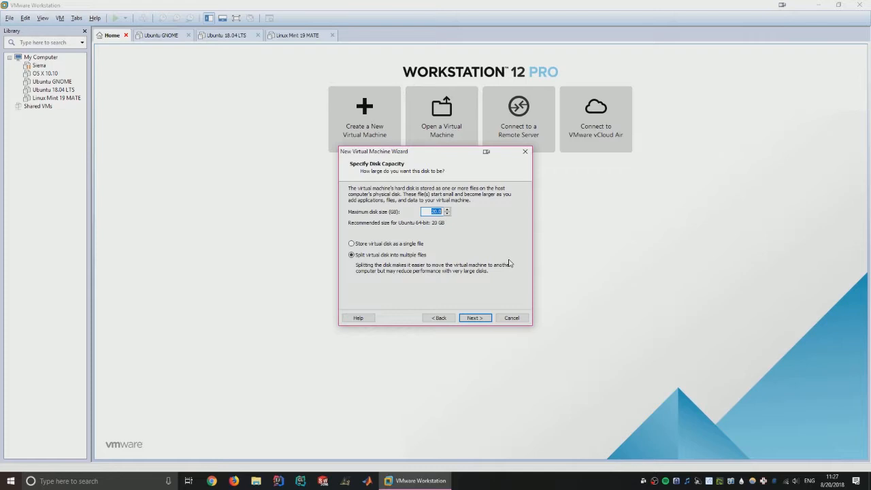
pyautogui.press('Return')
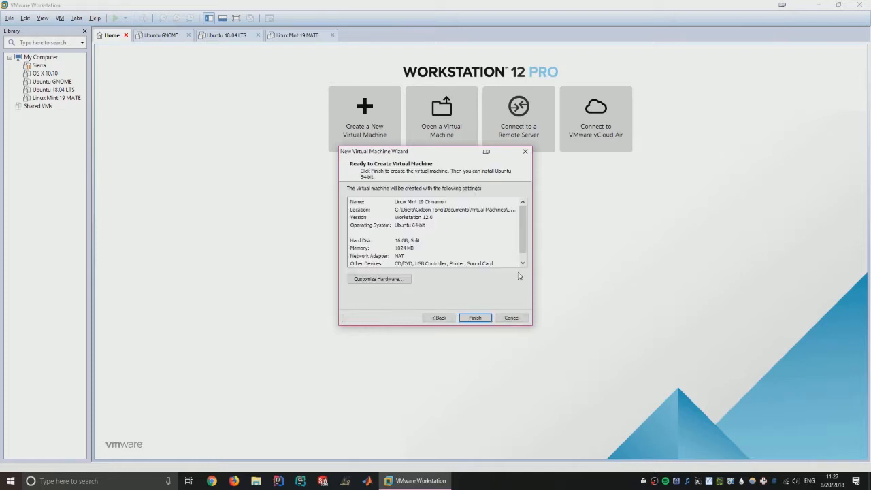
# - Customize the hardware to 2048 MB memory and 2 processors, then finish creating the VM
pyautogui.click(383, 281)
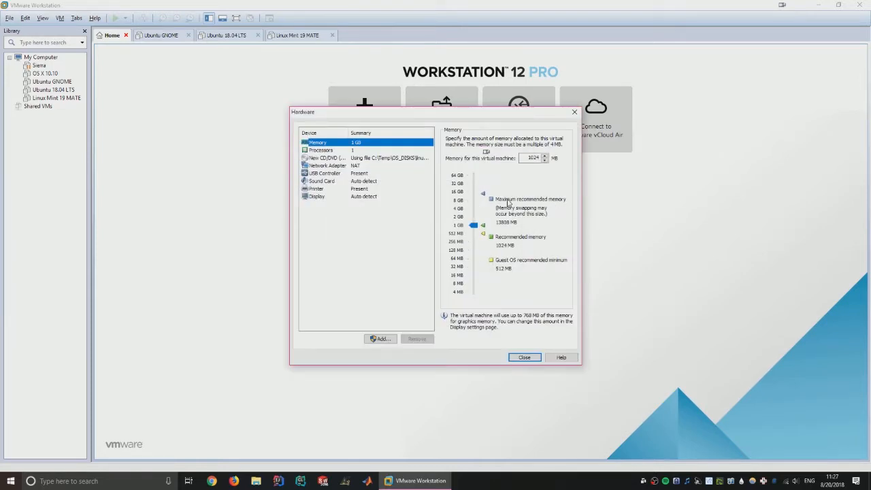
pyautogui.moveTo(539, 158); pyautogui.dragTo(466, 157)
pyautogui.write('2048')
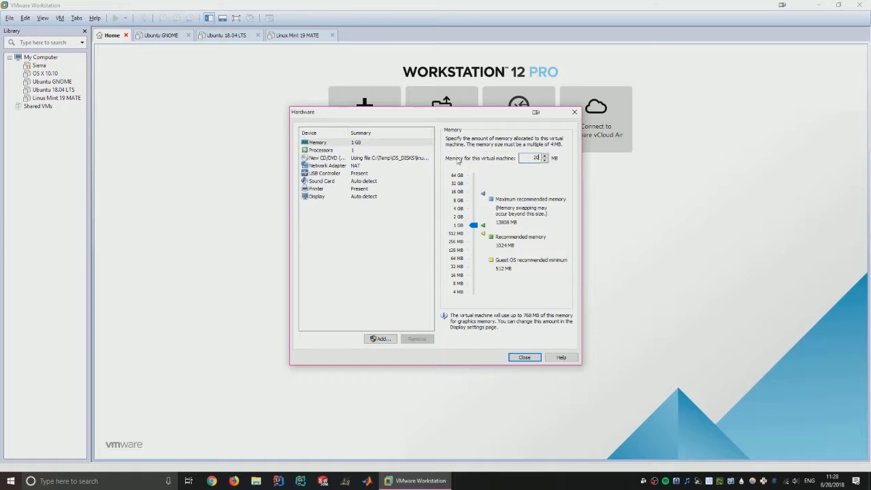
pyautogui.click(373, 156)
pyautogui.click(375, 150)
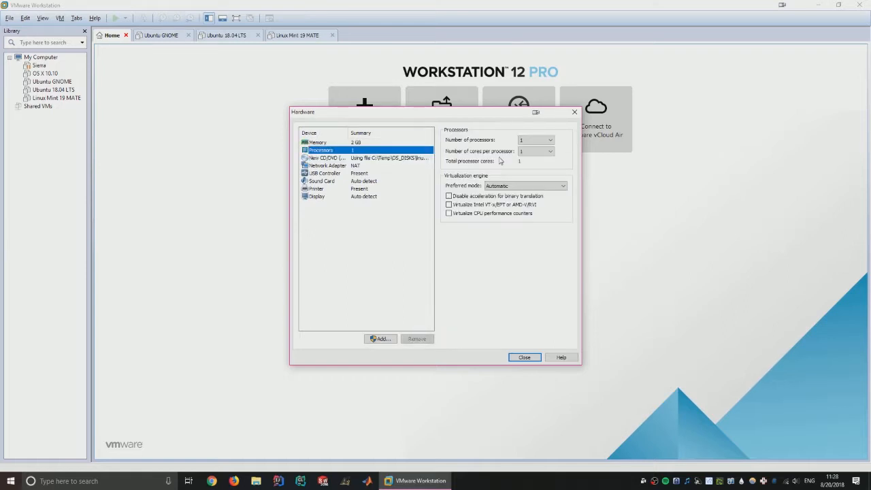
pyautogui.click(536, 139)
pyautogui.click(535, 157)
pyautogui.click(523, 357)
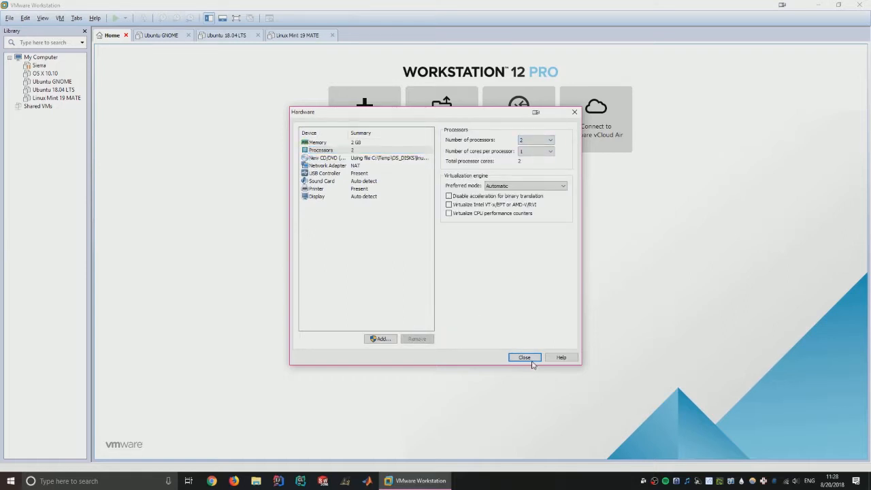
pyautogui.click(475, 318)
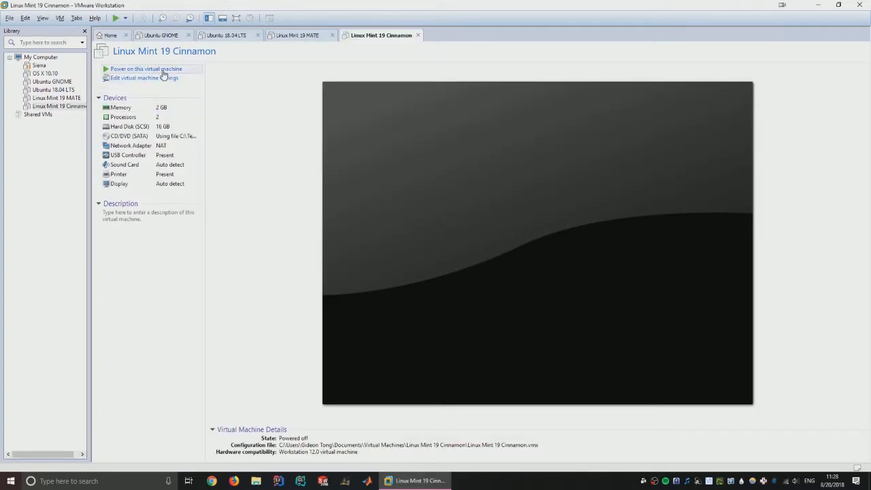
# - Boot the Mint VM, untick 'Show this dialog at startup' and close the Welcome window
pyautogui.click(436, 197)
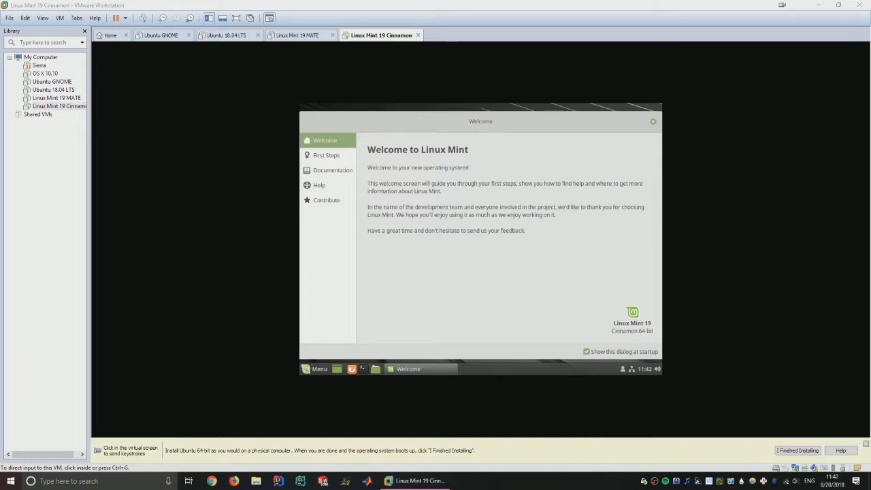
pyautogui.click(494, 247)
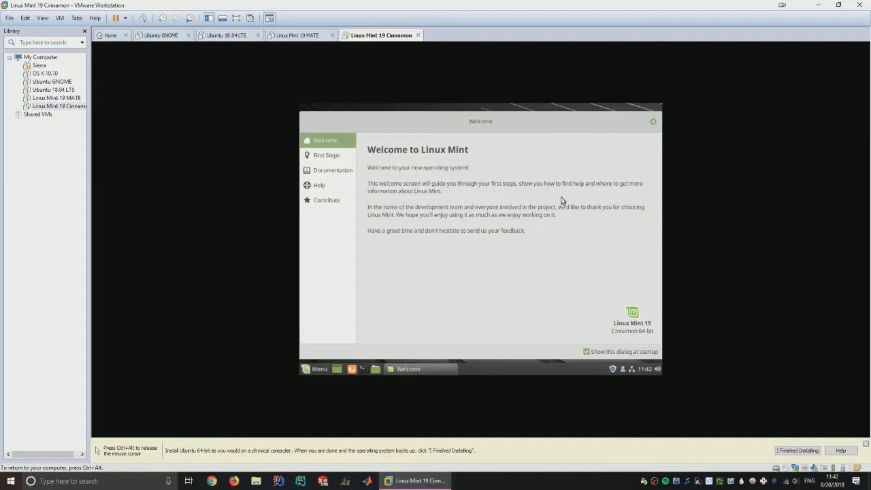
pyautogui.click(616, 352)
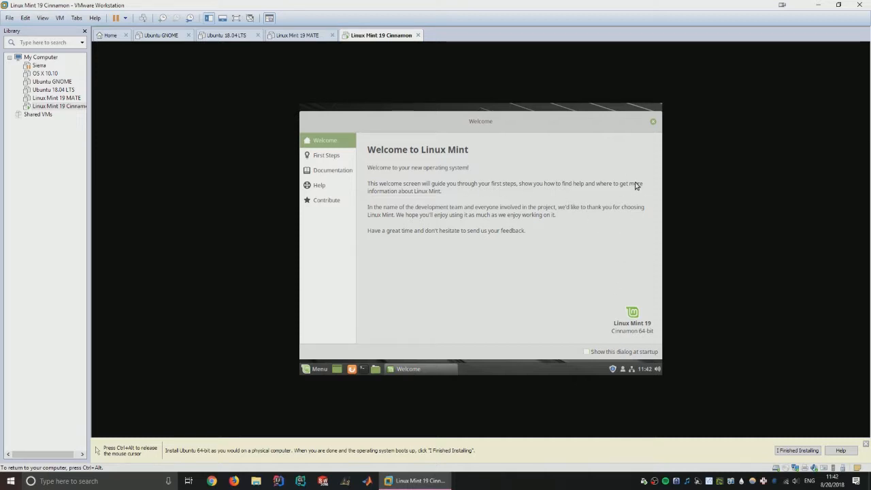
pyautogui.click(653, 122)
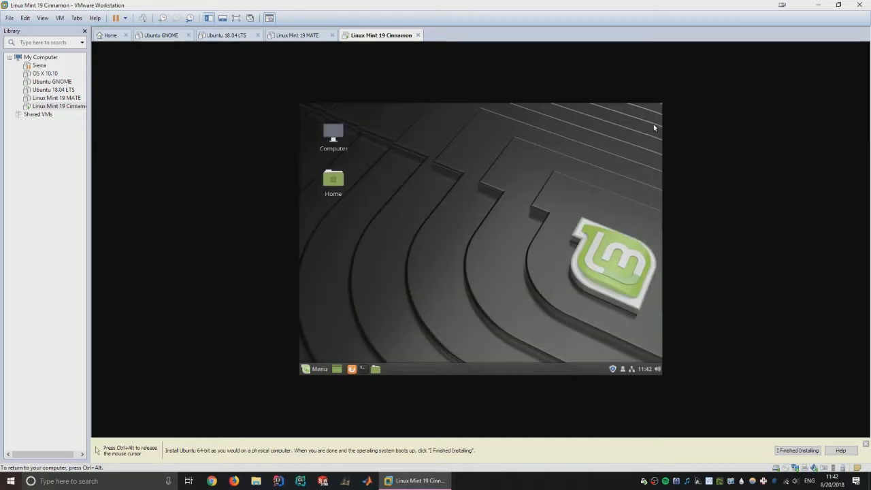
# - Confirm on the hint bar that the guest installation is finished
pyautogui.click(311, 371)
pyautogui.hotkey('ctrl', 'alt')
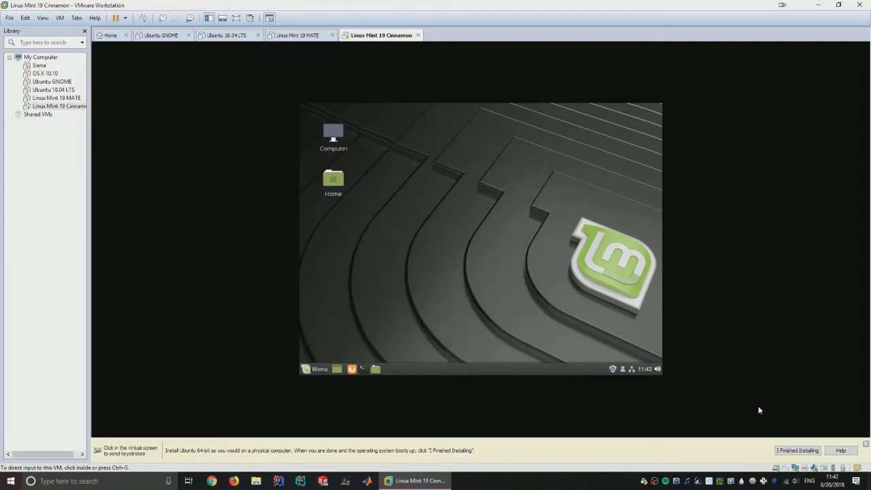
pyautogui.click(797, 450)
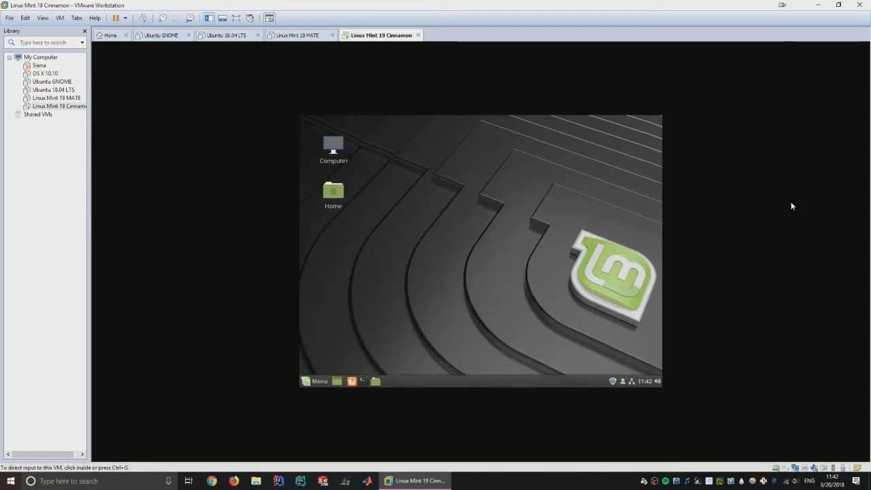
# - Start the VMware Tools installation from the VM menu
pyautogui.click(654, 192)
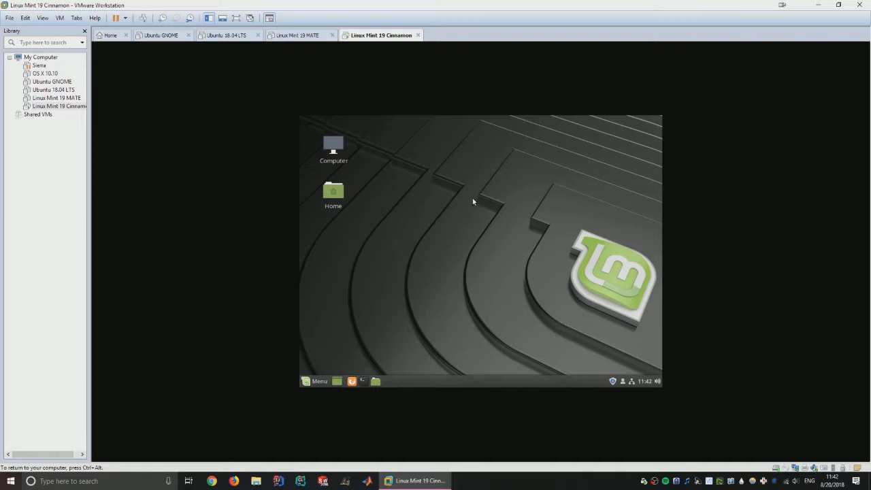
pyautogui.hotkey('ctrl', 'alt')
pyautogui.click(60, 17)
pyautogui.click(85, 120)
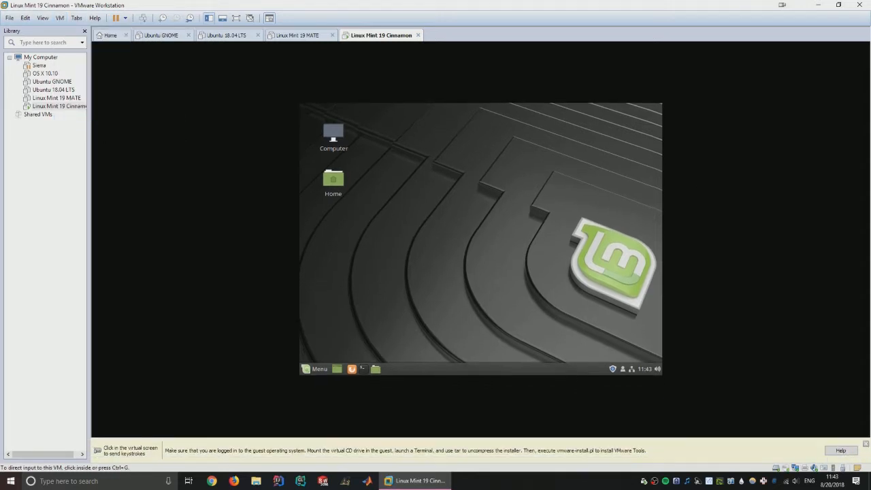
# - Open the VMware Tools disc and a guest terminal side by side
pyautogui.click(439, 299)
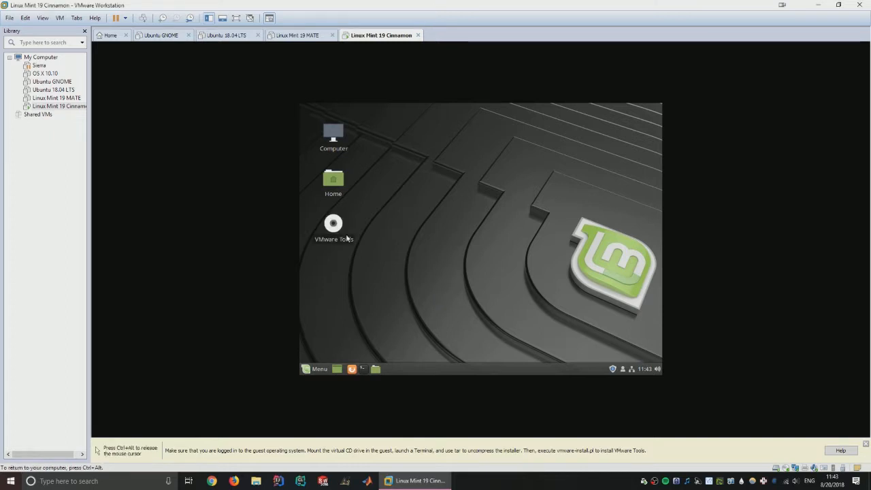
pyautogui.doubleClick(320, 230)
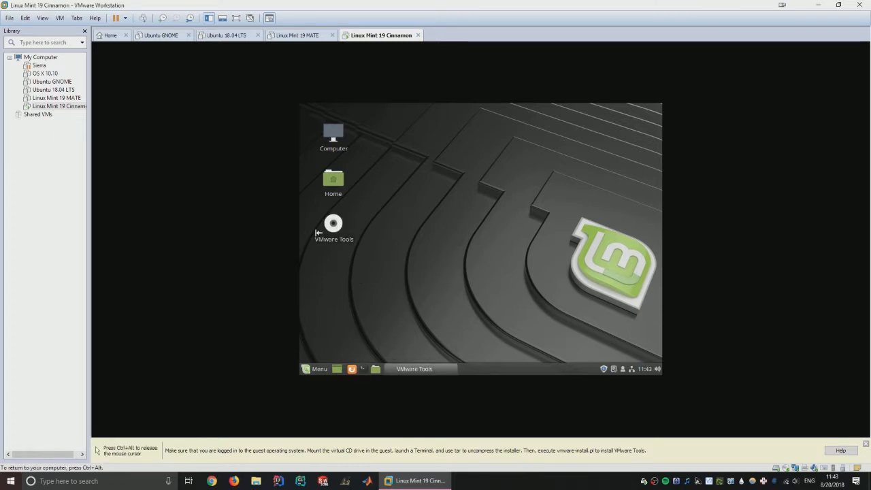
pyautogui.hotkey('ctrl', 'alt', 't')
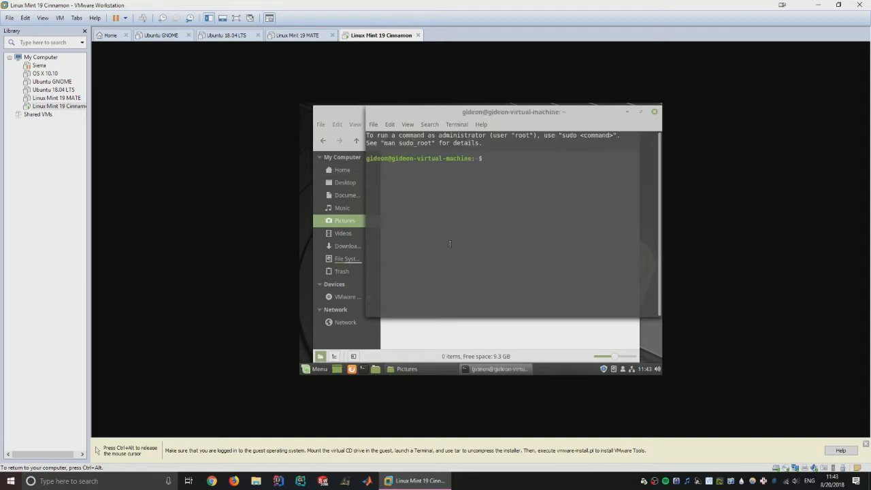
pyautogui.click(477, 326)
pyautogui.click(368, 297)
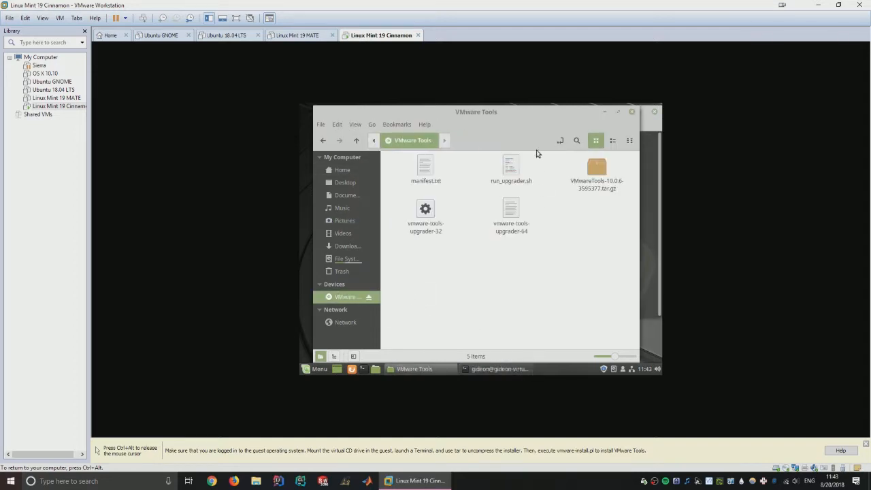
pyautogui.moveTo(480, 112); pyautogui.dragTo(369, 112)
pyautogui.click(590, 212)
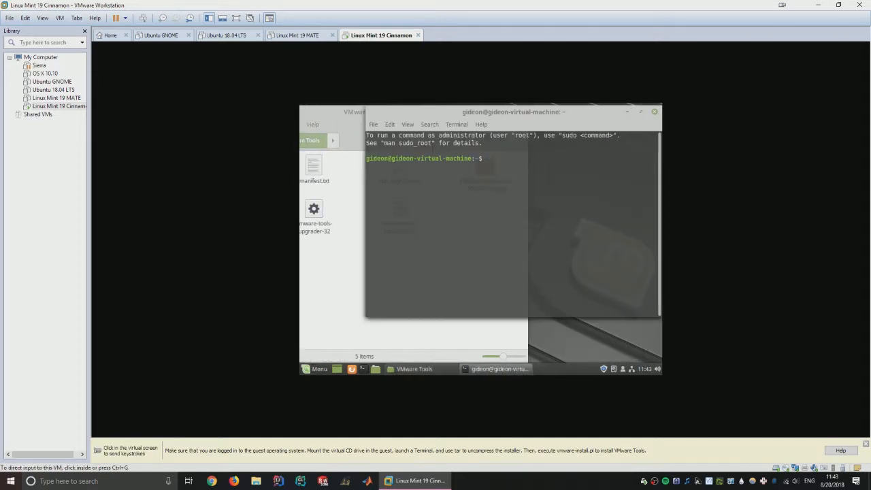
# - Extract VMwareTools-10.0.6-3595377.tar.gz with 'tar zxvf' in the terminal
pyautogui.write('tar')
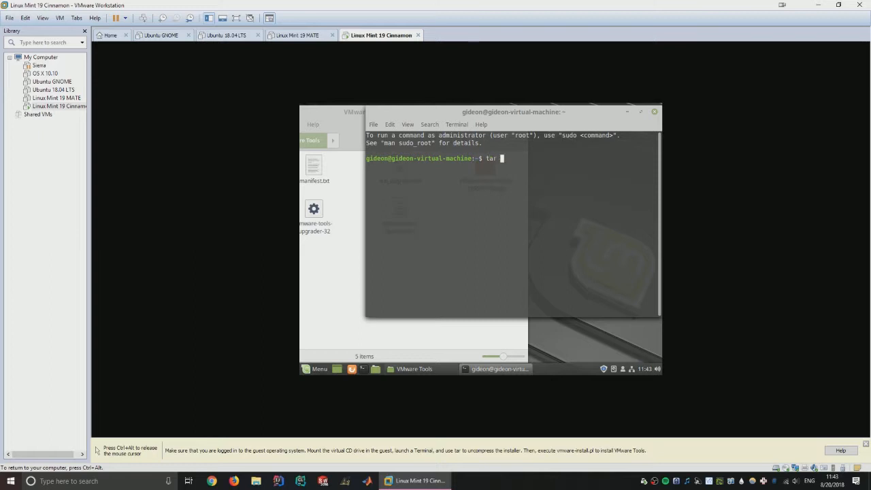
pyautogui.hotkey('ctrl', 'alt')
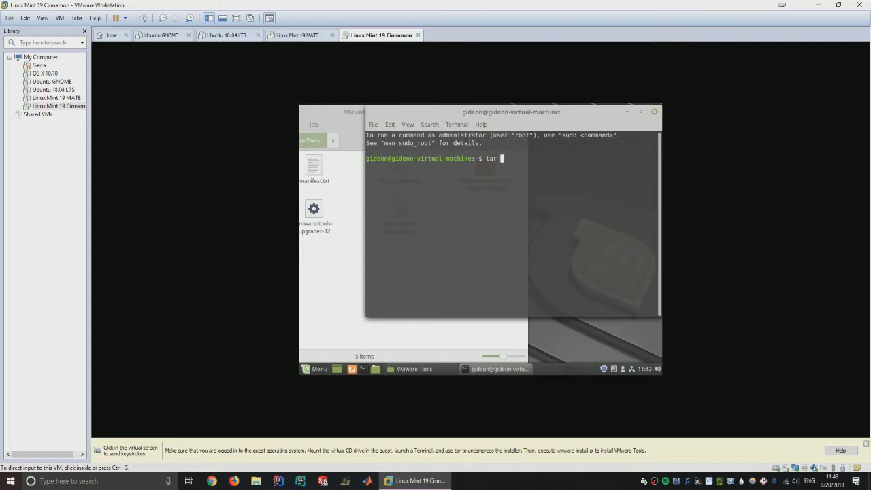
pyautogui.click(443, 233)
pyautogui.write('tar')
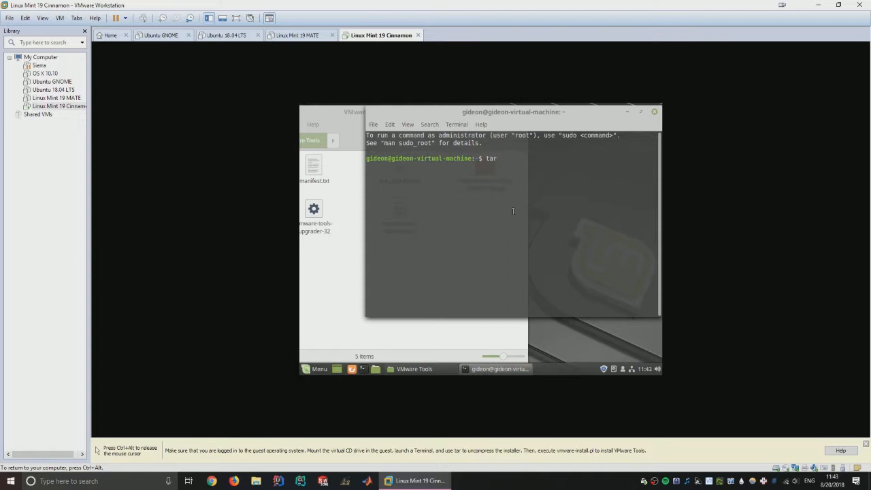
pyautogui.write(' zxvf')
pyautogui.click(450, 341)
pyautogui.moveTo(485, 172); pyautogui.dragTo(598, 202)
pyautogui.press('Return')
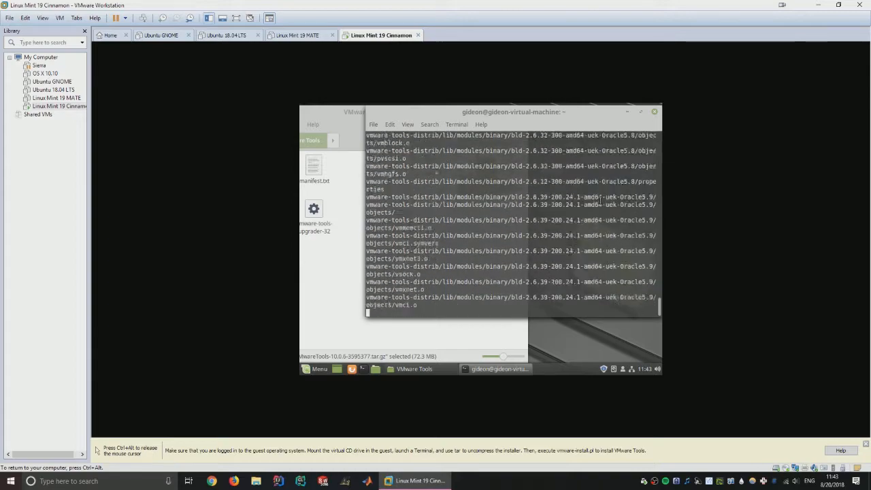
pyautogui.doubleClick(507, 110)
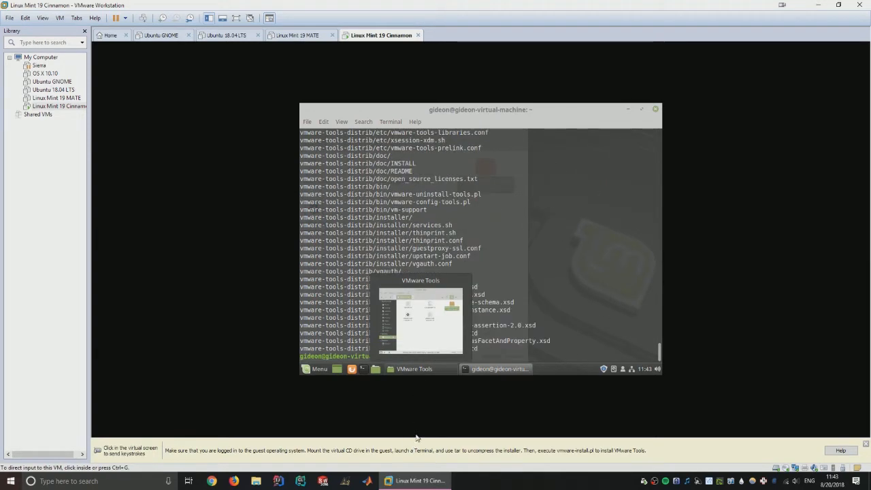
pyautogui.click(505, 256)
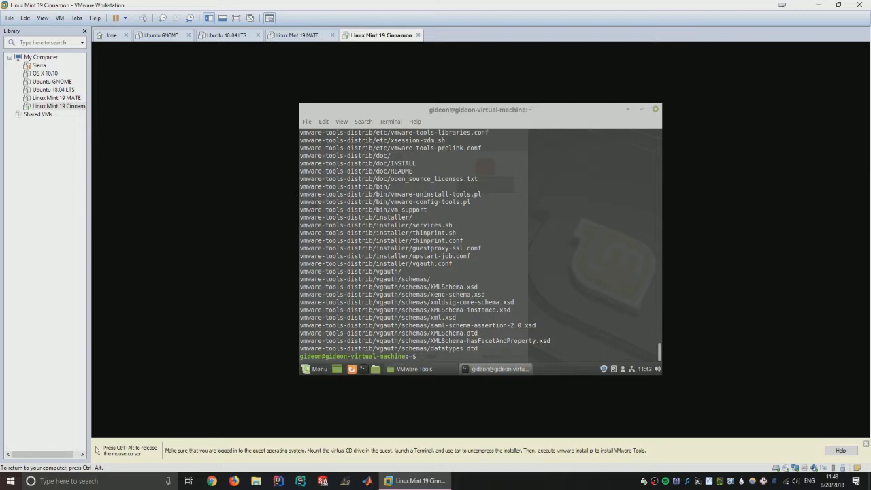
# - Go into vmware-tools-distrib and run 'sudo ./vmware-install.pl'
pyautogui.write('ls')
pyautogui.press('Return')
pyautogui.write('c')
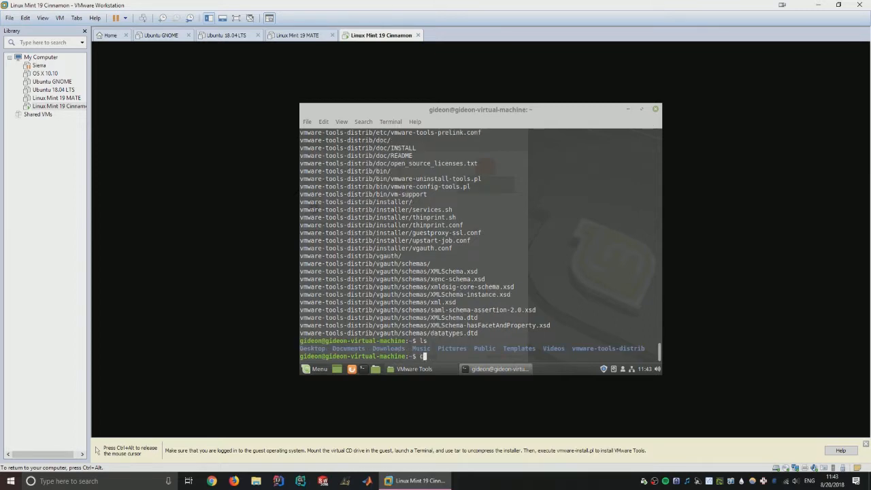
pyautogui.write('d vm')
pyautogui.press('Tab')
pyautogui.press('Return')
pyautogui.write('ls')
pyautogui.press('Return')
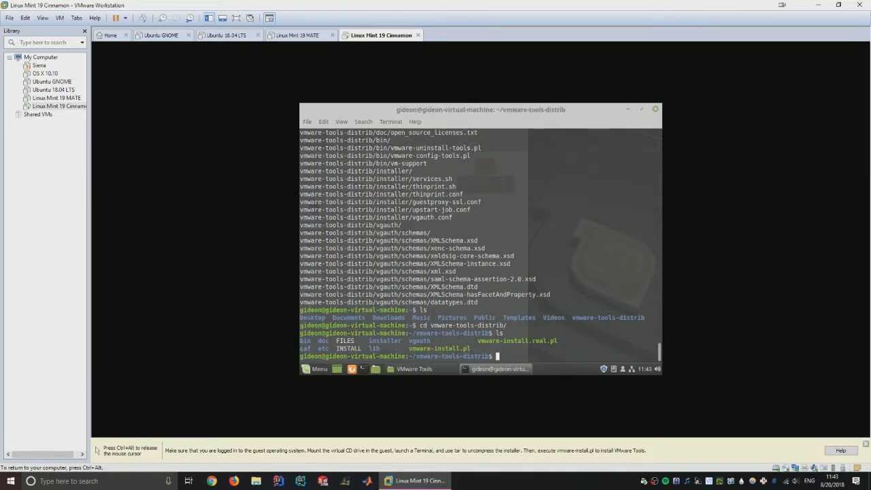
pyautogui.write('sudo ./vmware-install.pl')
pyautogui.press('Return')
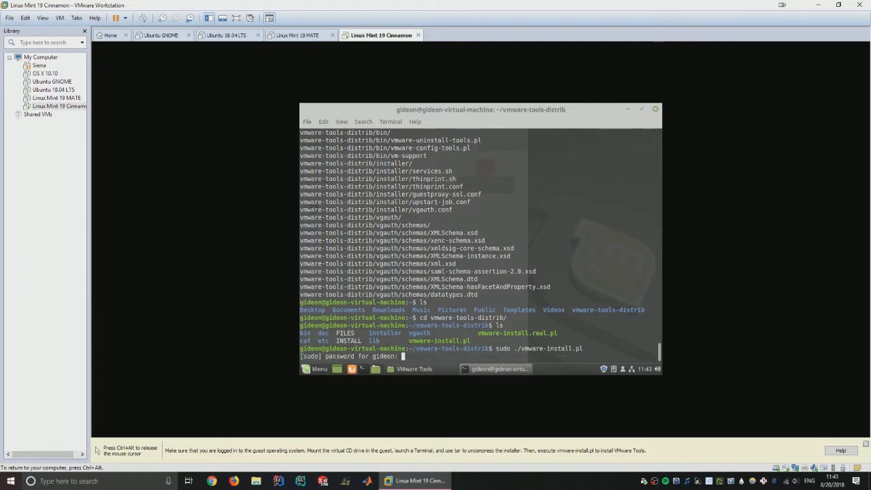
# - Enter the sudo password and accept every installer default until it completes
pyautogui.press('Return')
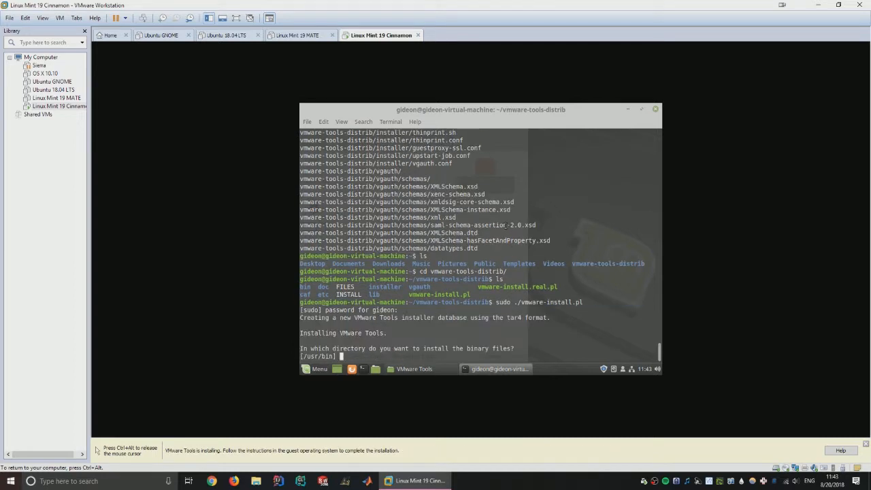
pyautogui.press('Return')
pyautogui.press('Return')
pyautogui.press('Return')
pyautogui.press('Return')
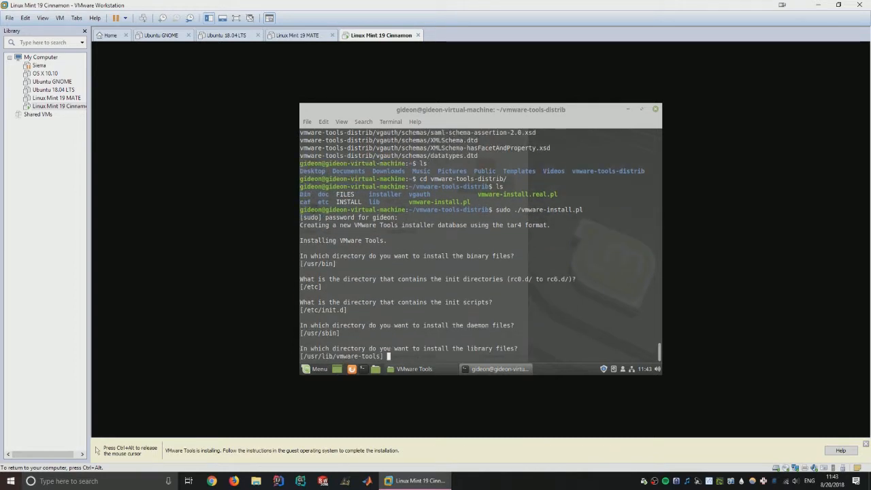
pyautogui.press('Return')
pyautogui.press('Return')
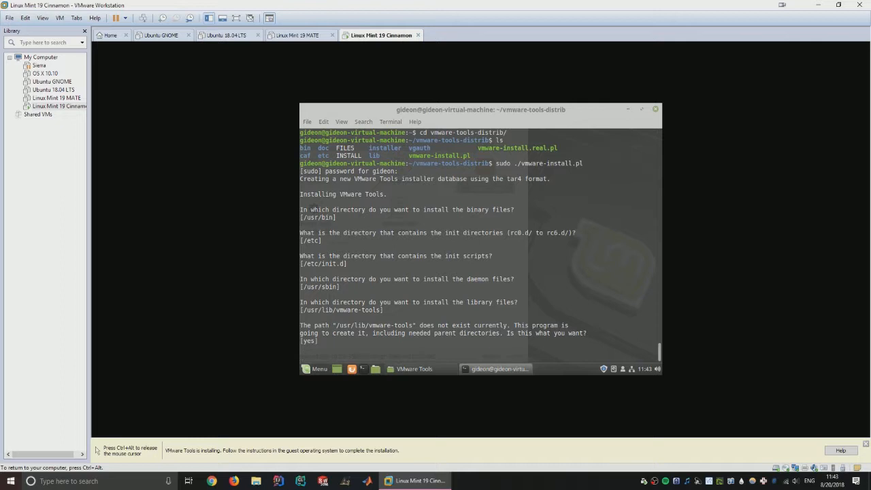
pyautogui.hotkey('ctrl', 'alt')
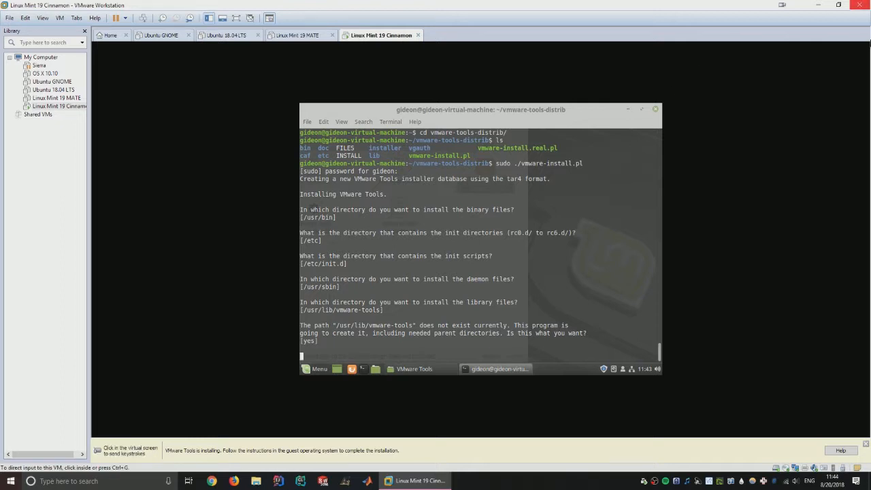
pyautogui.hotkey('ctrl', 'g')
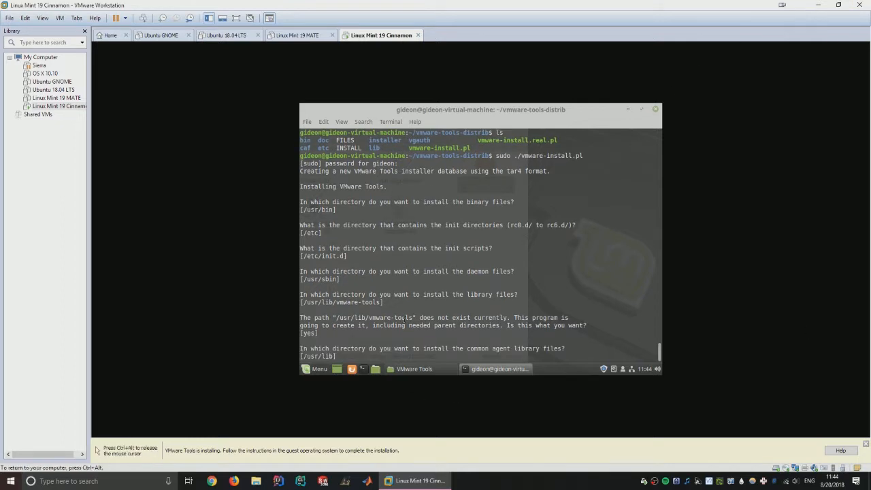
pyautogui.press('Return')
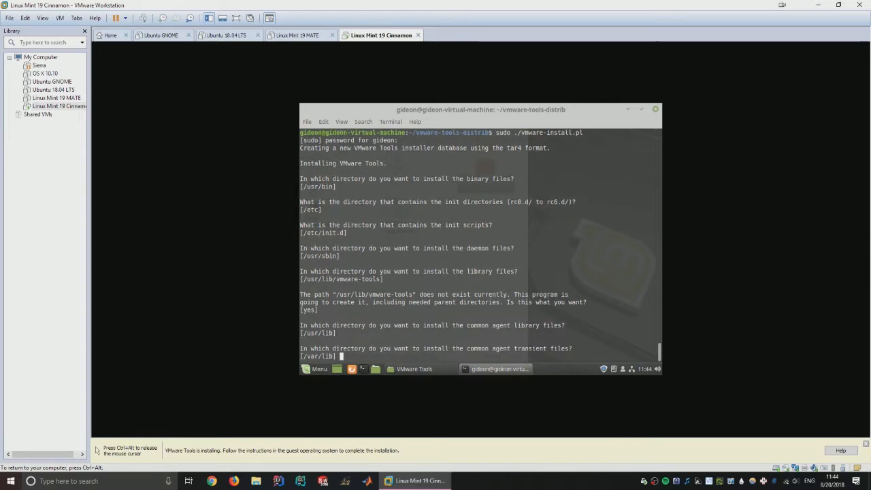
pyautogui.press('Return')
pyautogui.press('Return')
pyautogui.press('Return')
pyautogui.press('Return')
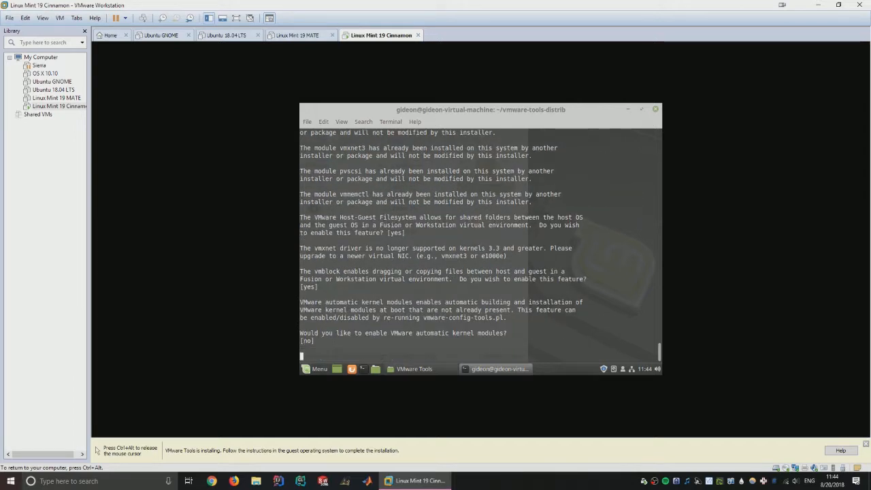
pyautogui.hotkey('ctrl', 'alt')
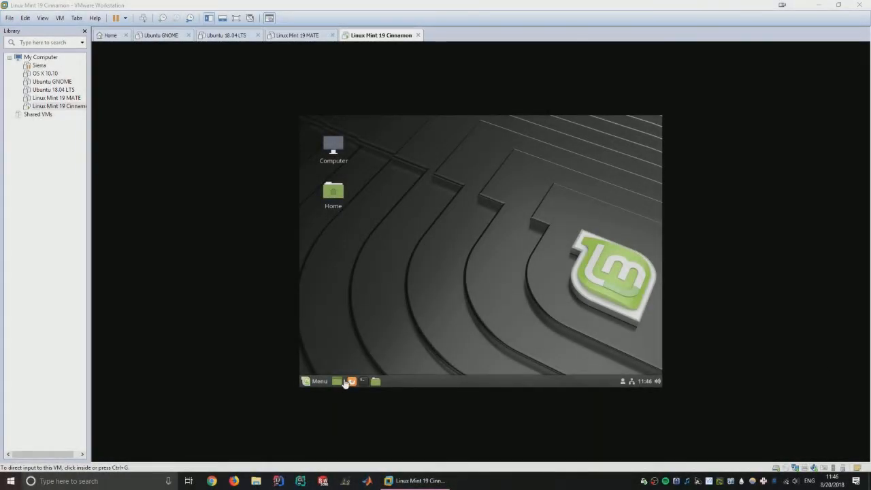
pyautogui.click(320, 383)
pyautogui.click(319, 382)
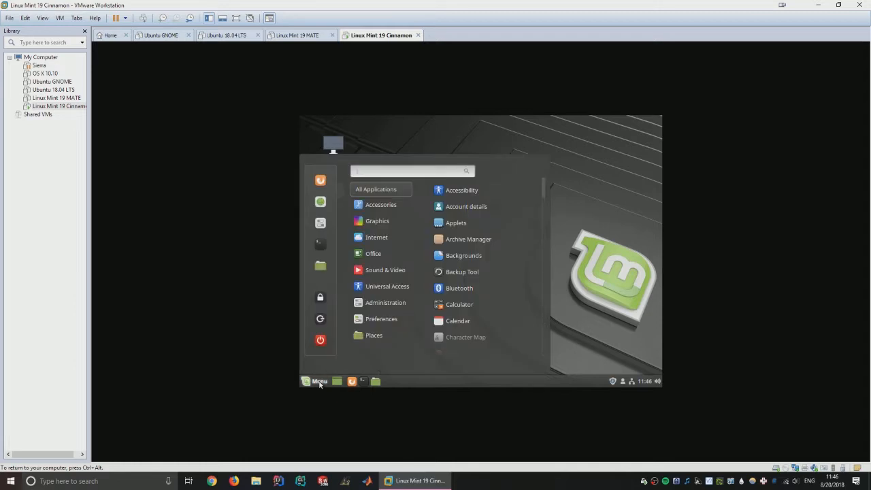
pyautogui.click(320, 382)
# - Toggle View > Autosize > Autofit Window so the window fits the Mint desktop
pyautogui.click(60, 19)
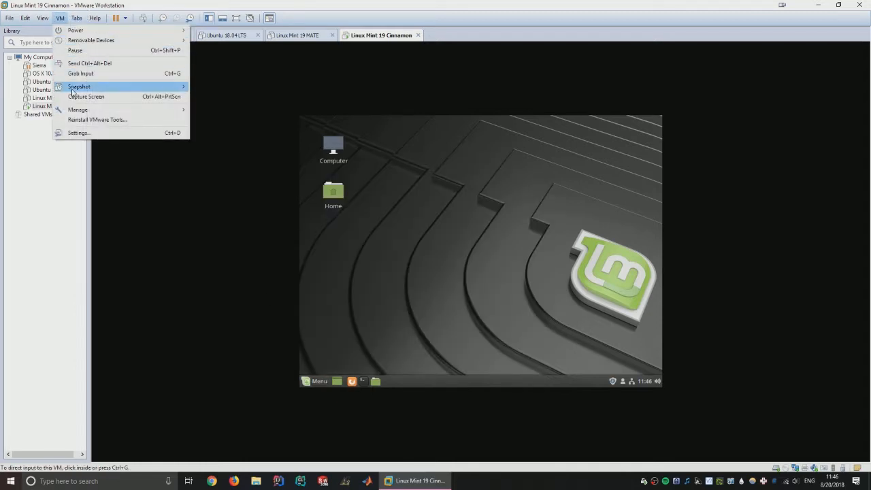
pyautogui.moveTo(54, 87)
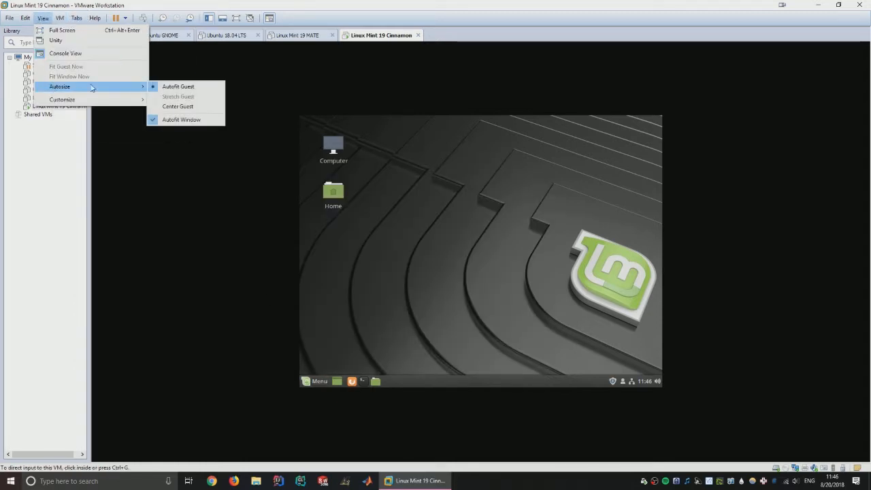
pyautogui.click(177, 121)
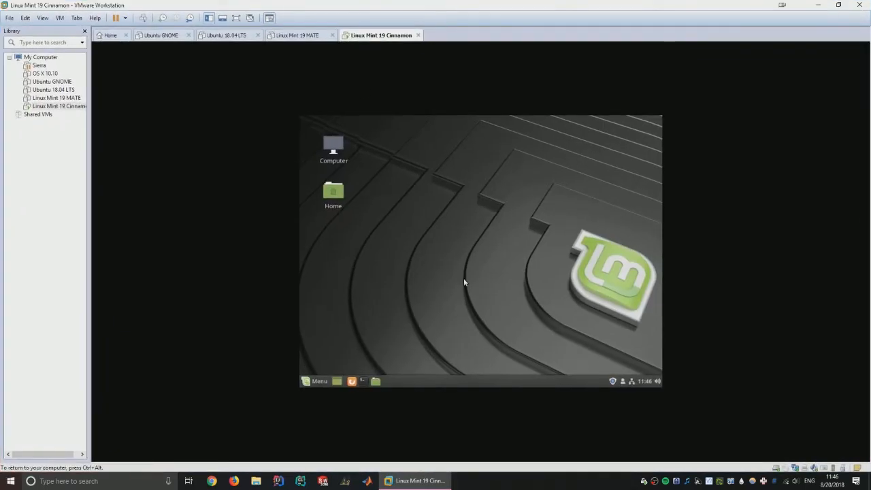
pyautogui.rightClick(464, 278)
pyautogui.click(373, 373)
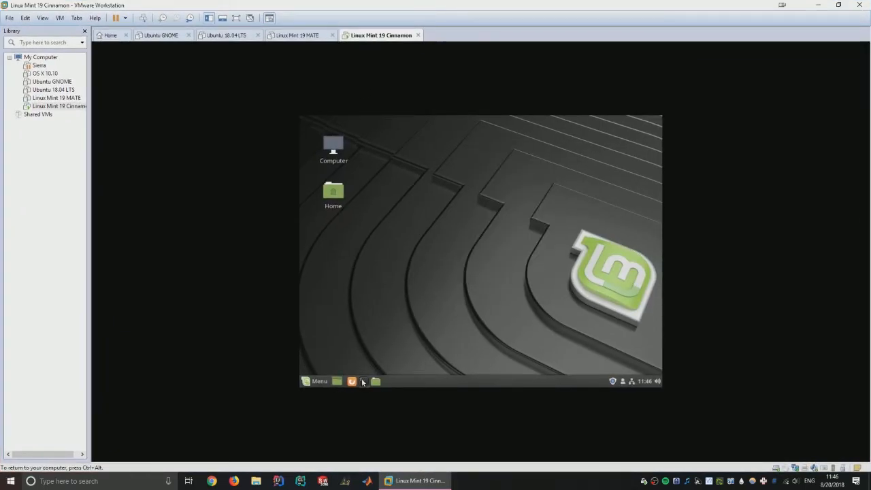
# - In a new guest terminal, run 'sudo vmware-tools' with the account password
pyautogui.click(364, 382)
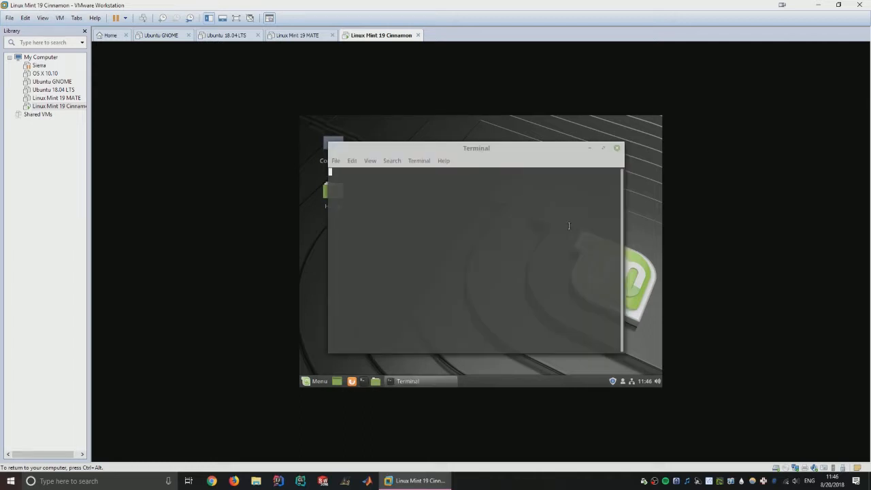
pyautogui.write('sudo vmware-tools')
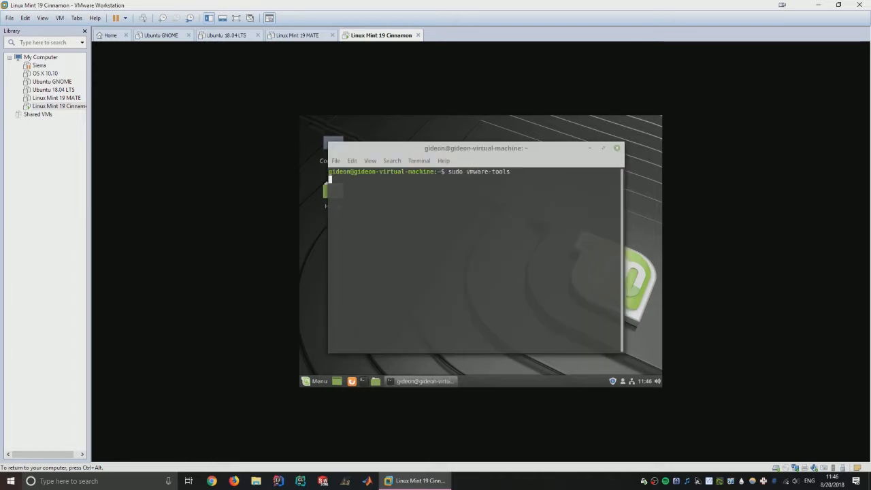
pyautogui.press('Return')
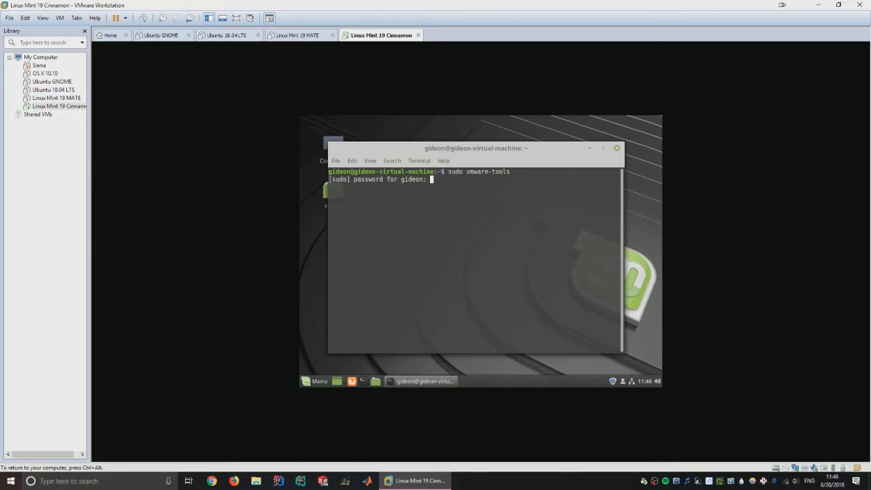
pyautogui.press('Return')
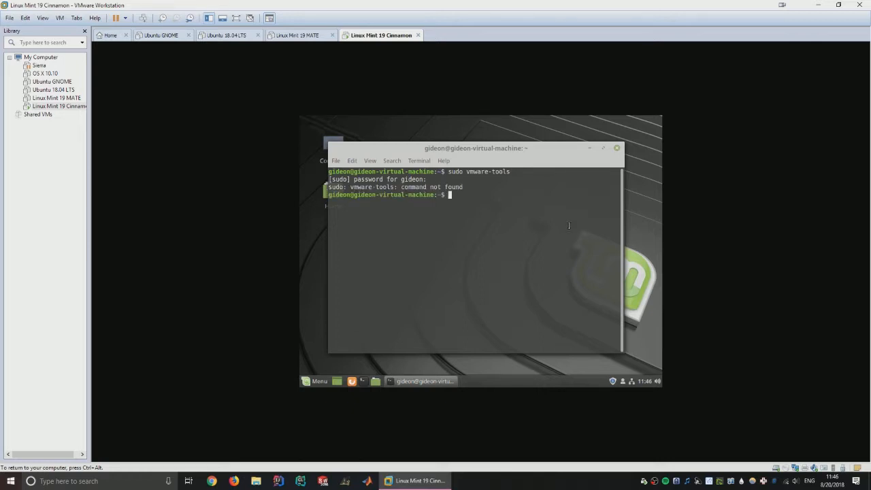
pyautogui.hotkey('ctrl', 'alt')
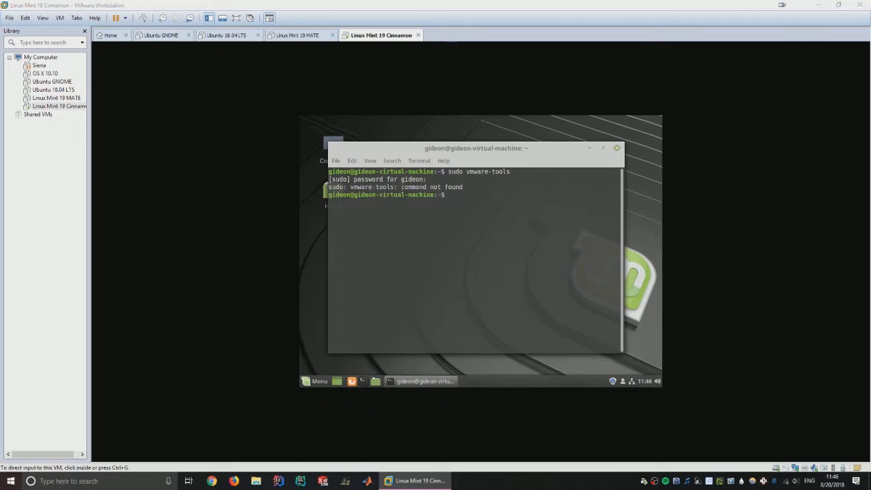
pyautogui.click(420, 266)
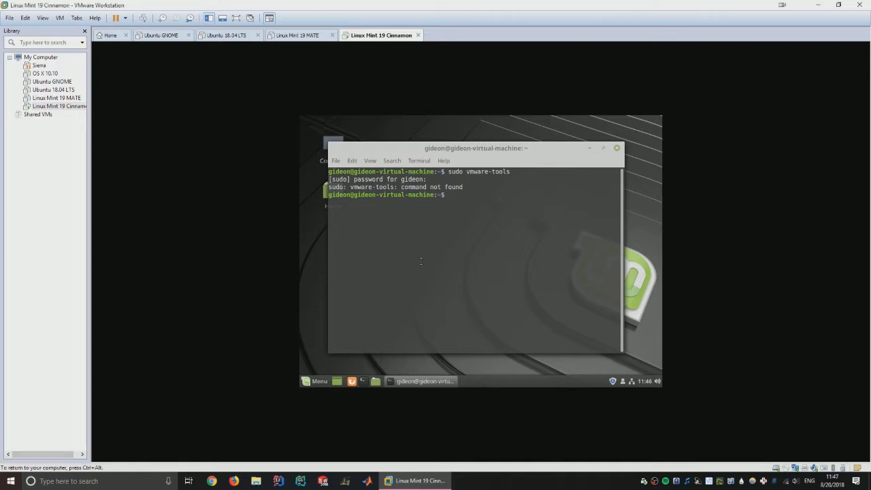
# - Run 'sudo vmware-toolbox' and then 'vmware-toolbox' without sudo
pyautogui.write('sudo vmware-to')
pyautogui.write('olbox')
pyautogui.press('Return')
pyautogui.hotkey('ctrl', 'alt')
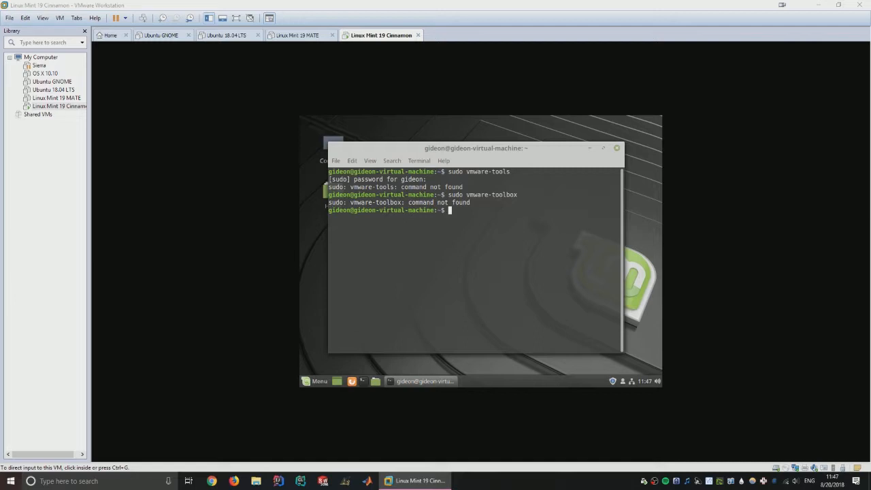
pyautogui.click(485, 233)
pyautogui.write('vmwa')
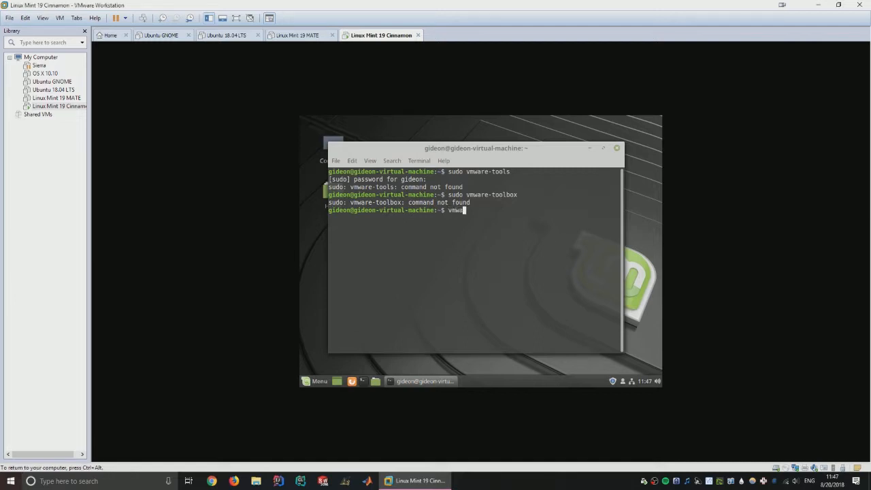
pyautogui.write('re-toolbox')
pyautogui.press('Return')
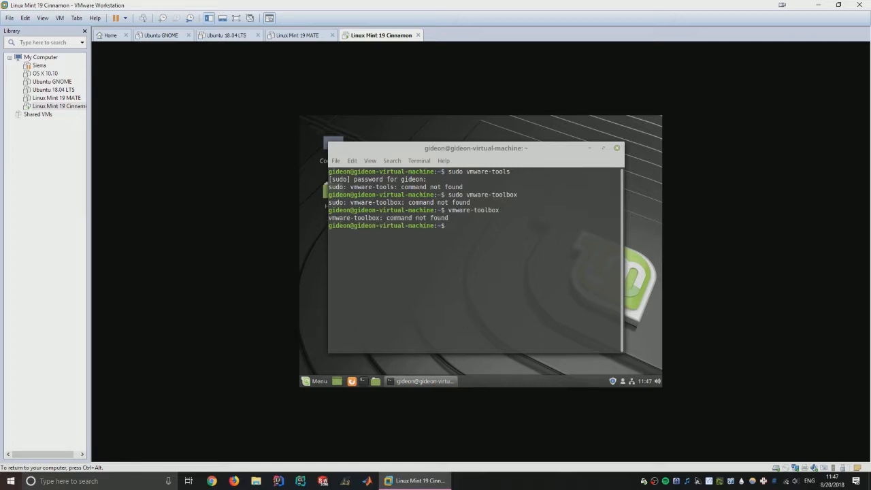
pyautogui.hotkey('ctrl', 'alt')
pyautogui.click(519, 300)
pyautogui.hotkey('ctrl', 'alt')
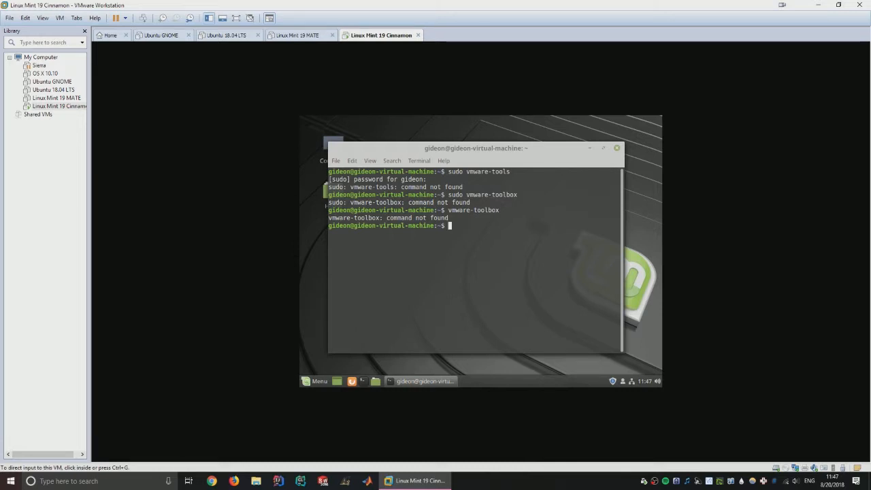
pyautogui.click(548, 298)
pyautogui.hotkey('ctrl', 'alt')
pyautogui.click(537, 309)
# - Run 'vmware-tool' and move the terminal window to the right
pyautogui.click(317, 383)
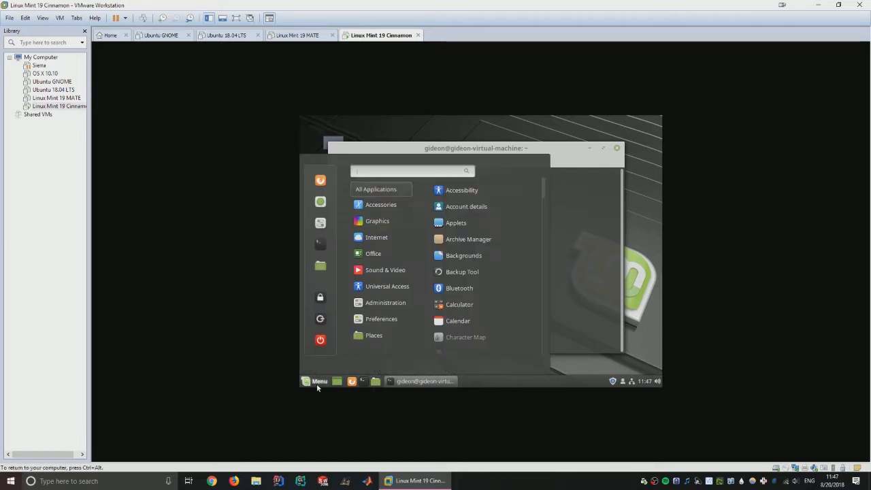
pyautogui.click(317, 383)
pyautogui.write('vmware-tool')
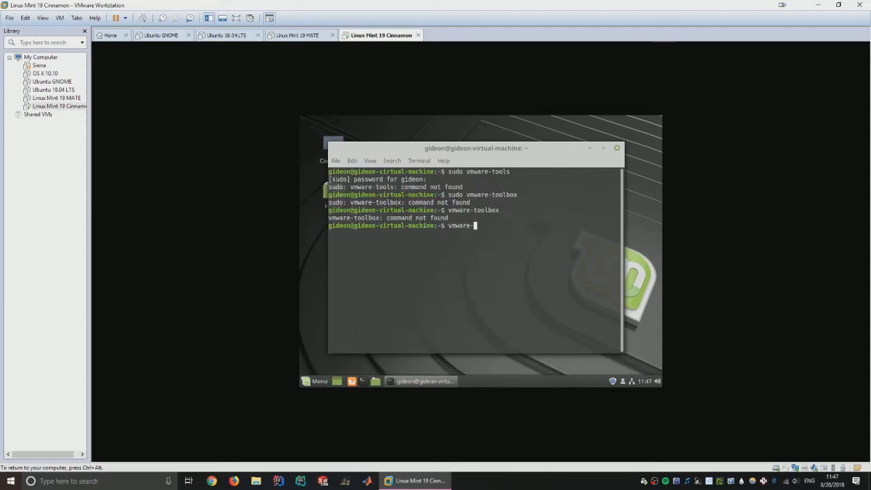
pyautogui.press('Return')
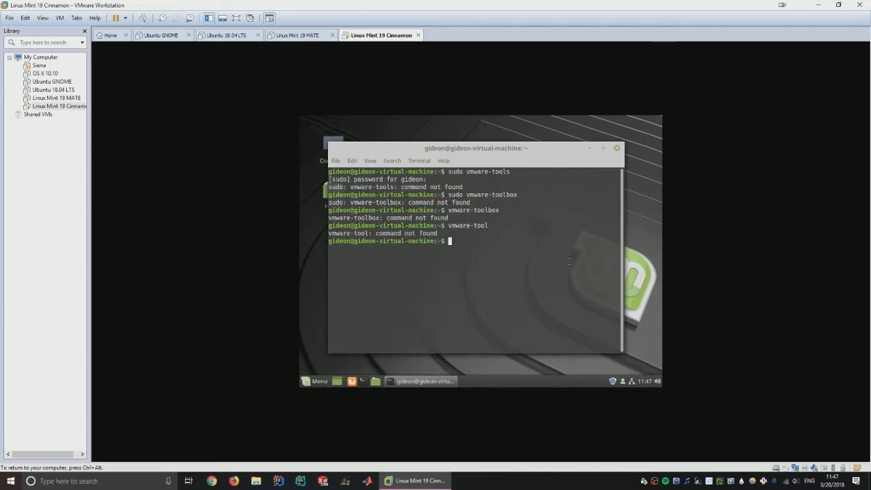
pyautogui.moveTo(490, 148); pyautogui.dragTo(523, 148)
pyautogui.hotkey('ctrl', 'alt')
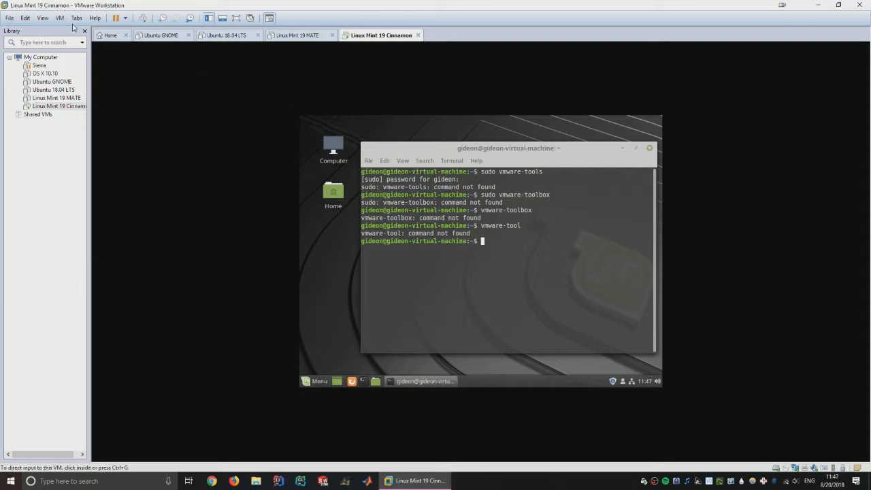
# - Switch the VM to full screen and back to windowed mode
pyautogui.click(60, 19)
pyautogui.moveTo(44, 19)
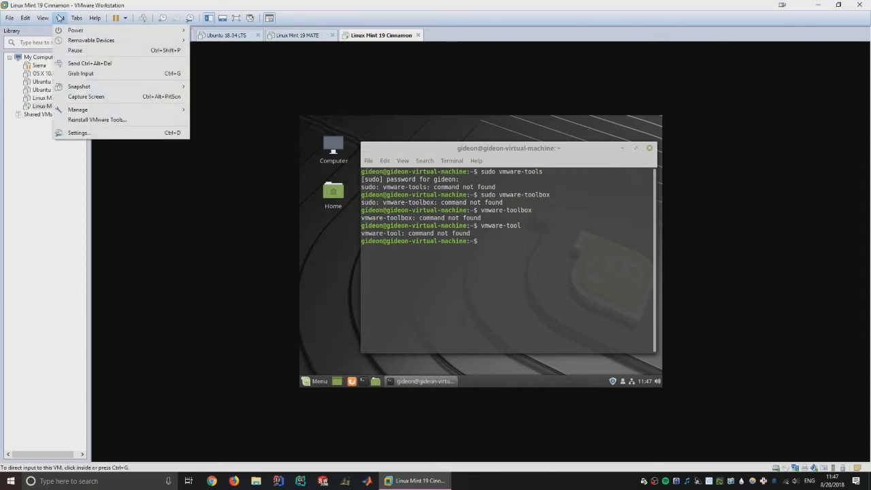
pyautogui.click(237, 18)
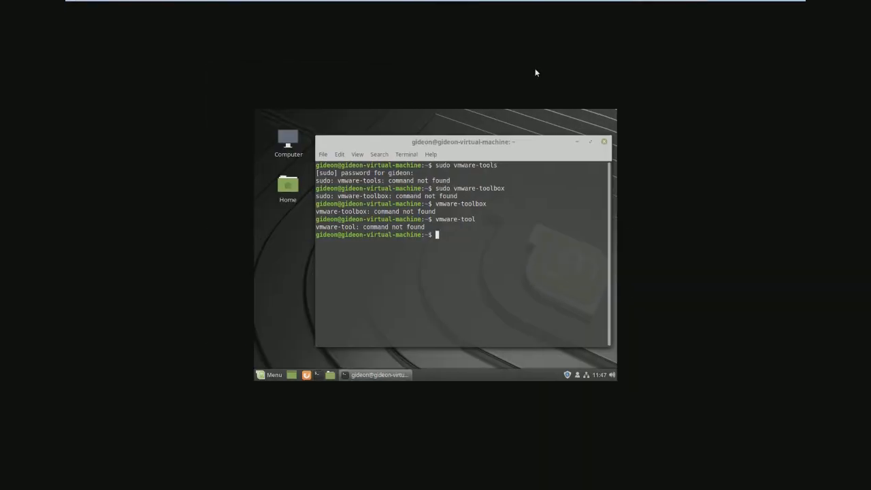
pyautogui.moveTo(389, 2)
pyautogui.click(332, 6)
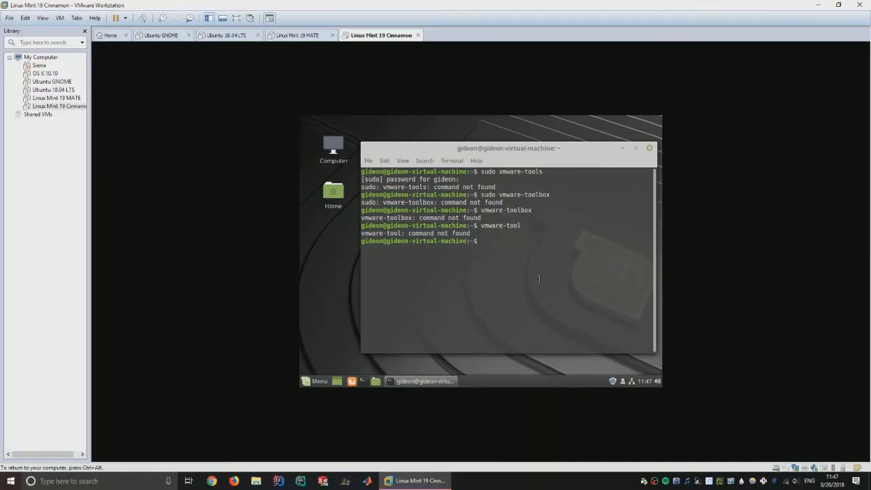
# - Go into vmware-tools-distrib, list it, and rerun 'sudo ./vmware-install.pl'
pyautogui.write('cd')
pyautogui.write('cdm')
pyautogui.press('BackSpace')
pyautogui.write('v')
pyautogui.press('Tab')
pyautogui.press('Return')
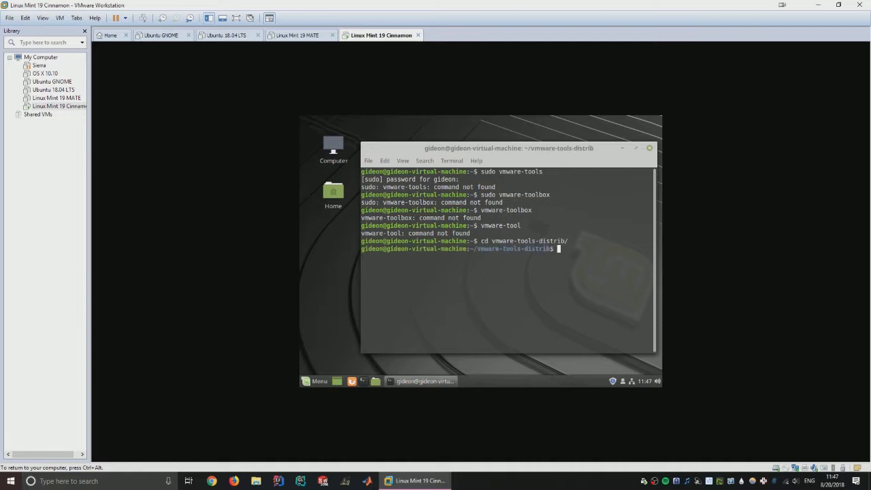
pyautogui.write('ls')
pyautogui.press('Return')
pyautogui.write('sudo ')
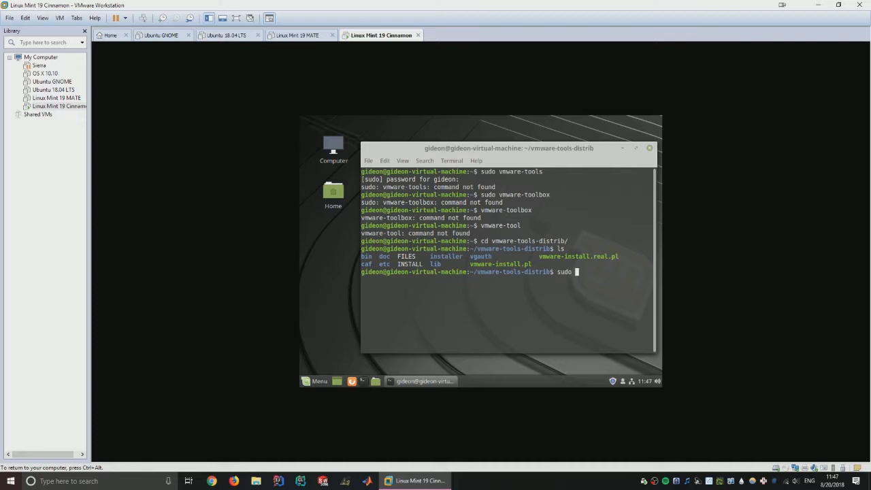
pyautogui.write('./vmware-i')
pyautogui.press('Tab')
pyautogui.hotkey('ctrl', 'alt')
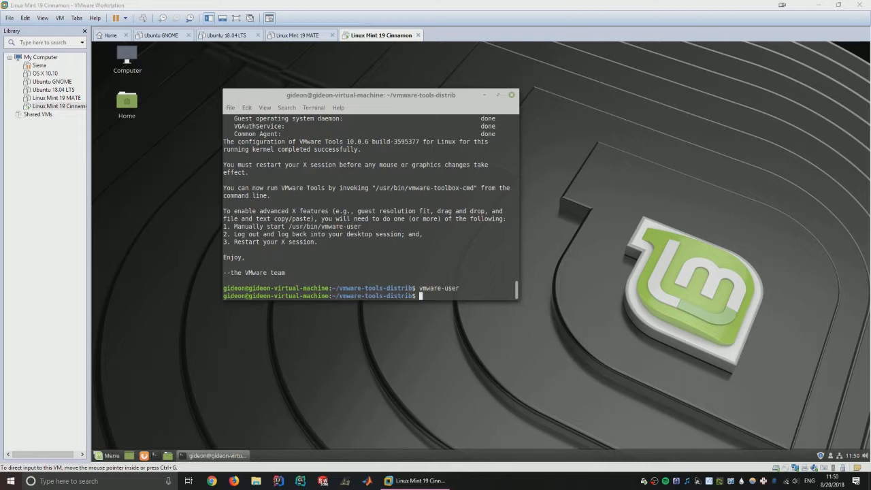
pyautogui.click(399, 234)
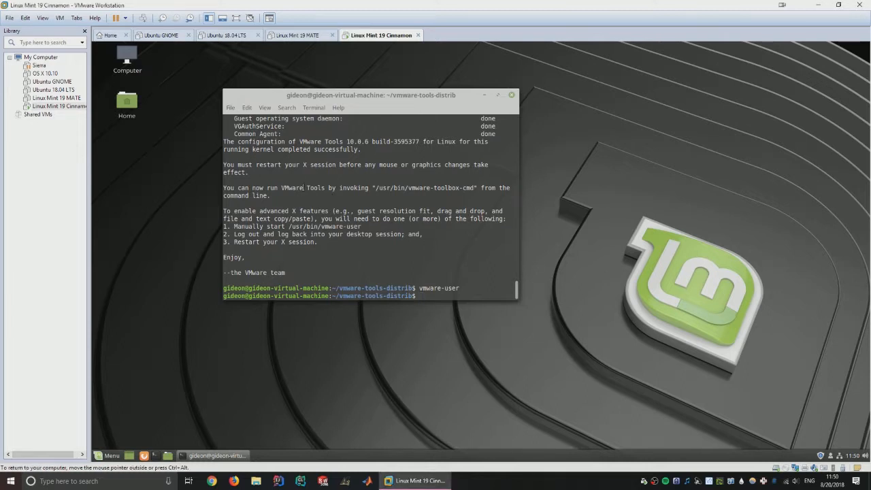
pyautogui.moveTo(325, 107); pyautogui.dragTo(519, 129)
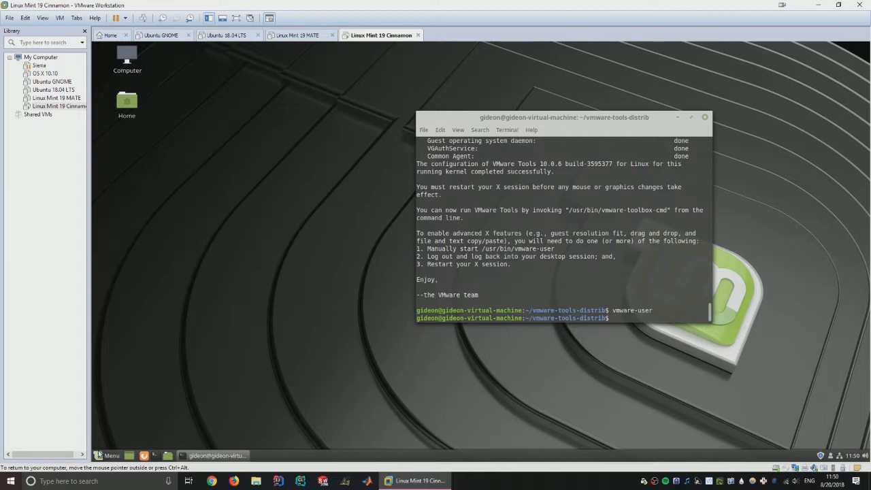
pyautogui.click(98, 456)
pyautogui.click(98, 456)
pyautogui.click(107, 456)
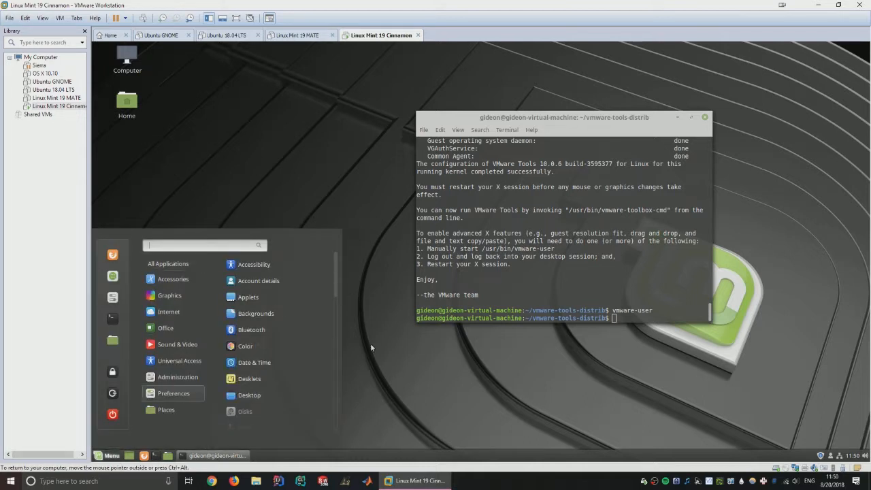
pyautogui.click(410, 346)
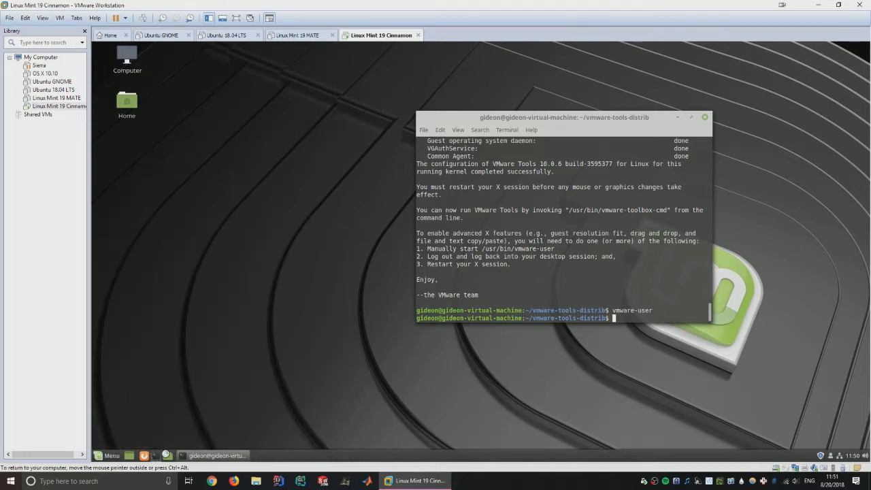
pyautogui.moveTo(536, 148); pyautogui.dragTo(628, 149)
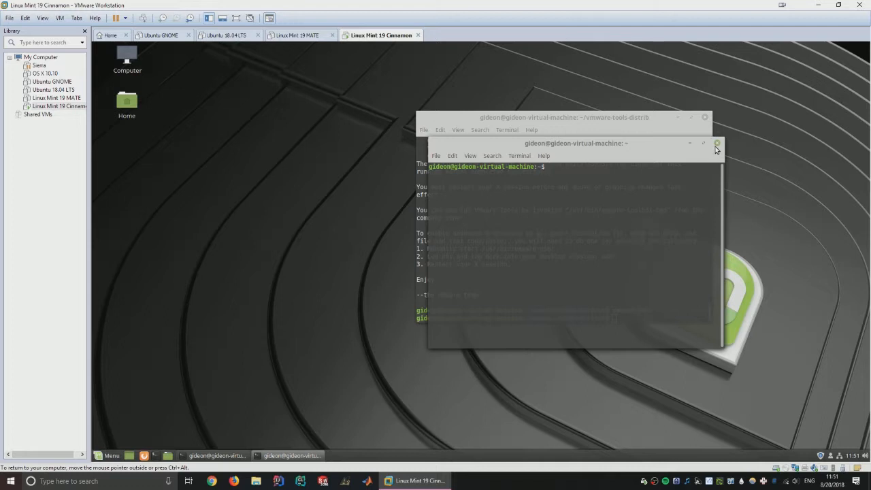
pyautogui.click(723, 143)
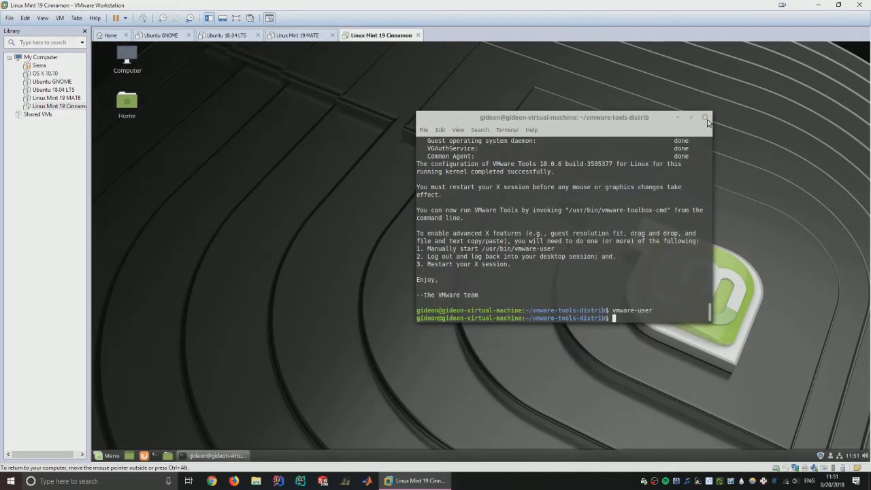
# - Close the terminal and check the Nemo file manager's About information
pyautogui.click(706, 117)
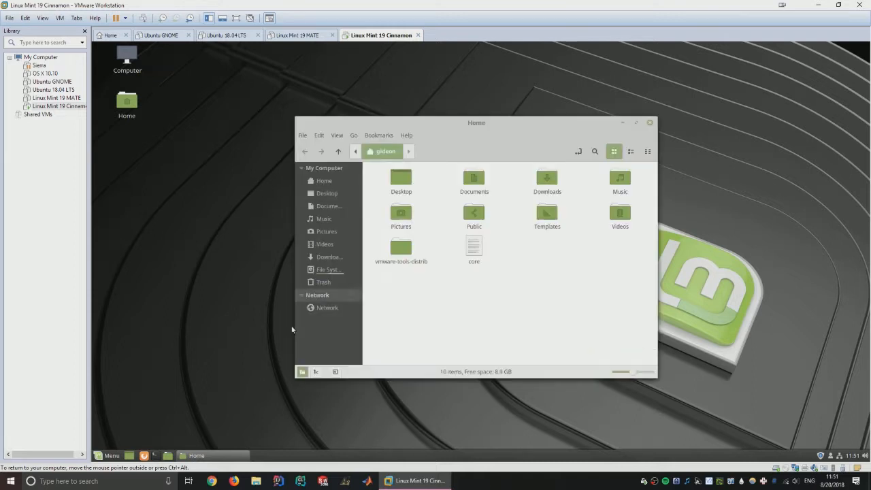
pyautogui.moveTo(475, 126); pyautogui.dragTo(554, 122)
pyautogui.click(486, 130)
pyautogui.click(504, 165)
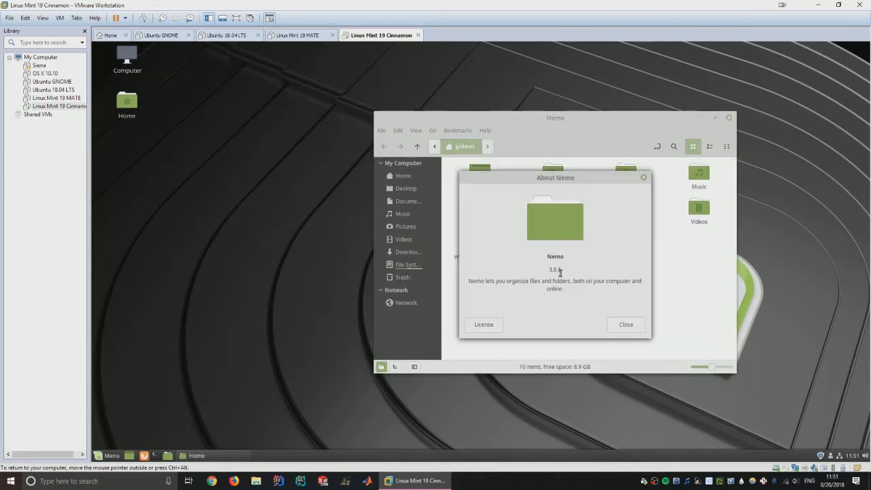
pyautogui.click(644, 178)
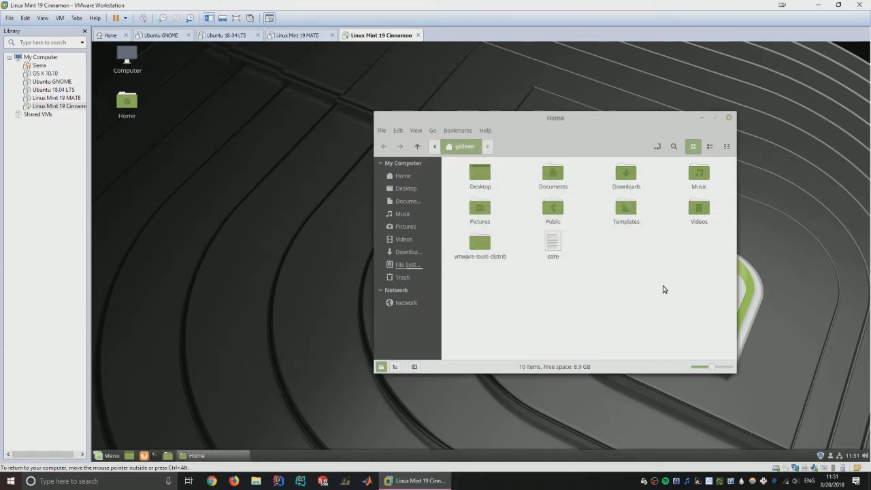
# - Permanently delete the vmware-tools-distrib folder with Shift+Delete
pyautogui.click(469, 251)
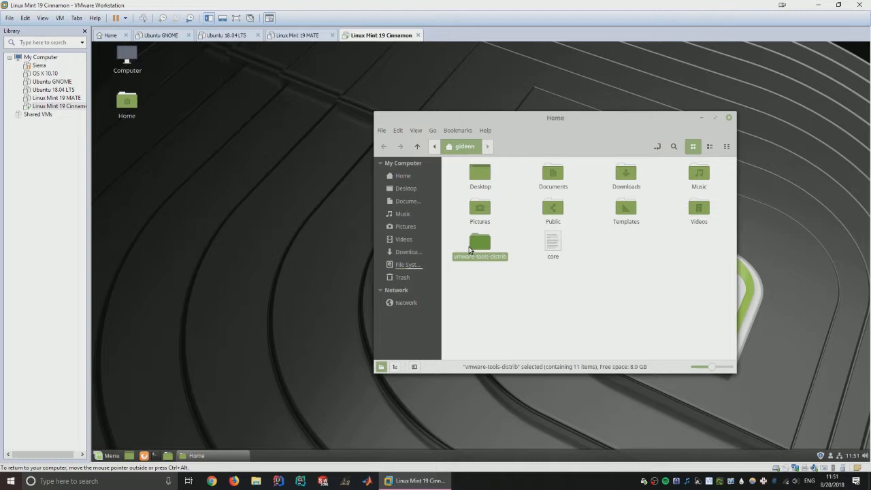
pyautogui.hotkey('shift', 'Delete')
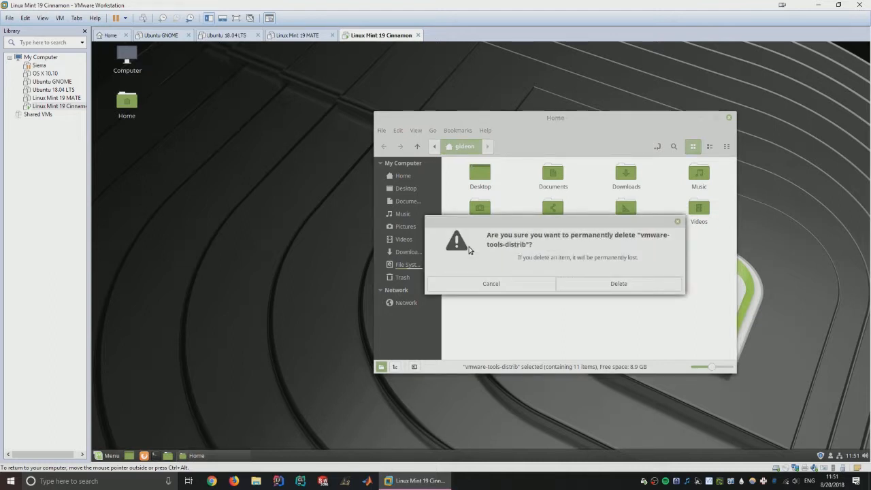
pyautogui.click(615, 284)
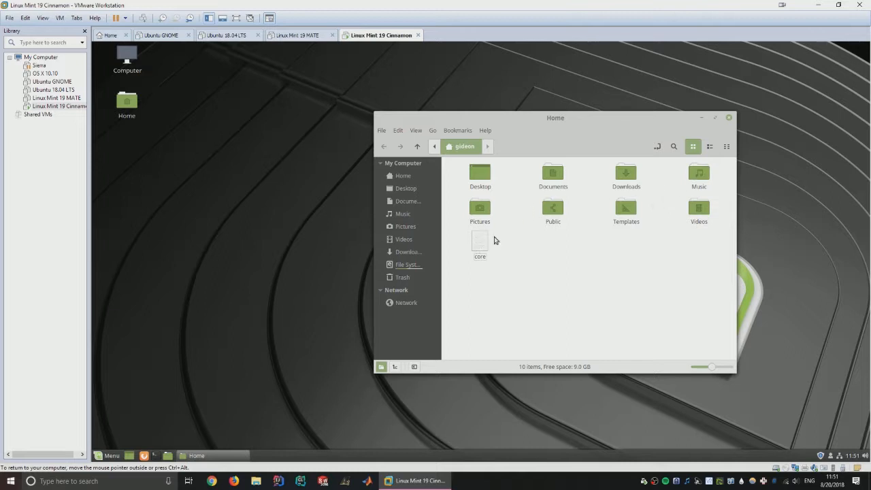
# - Close the Home file manager and launch Firefox
pyautogui.click(730, 119)
pyautogui.click(109, 456)
pyautogui.click(143, 455)
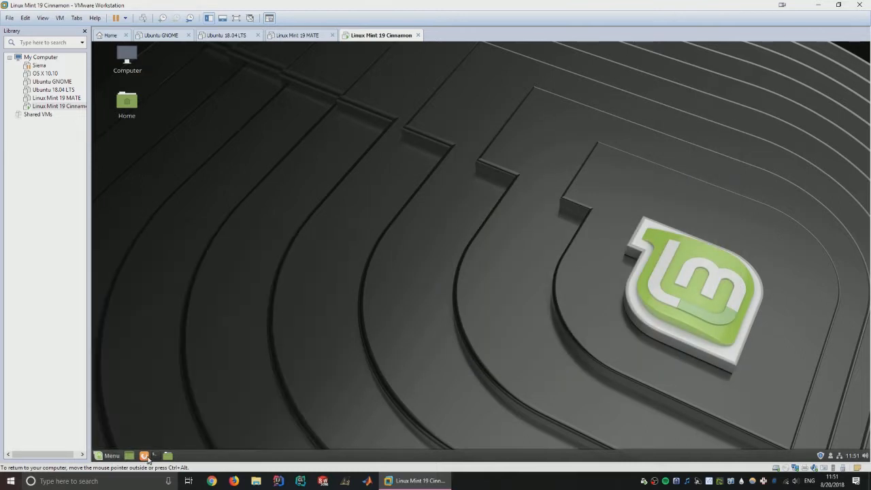
pyautogui.click(108, 455)
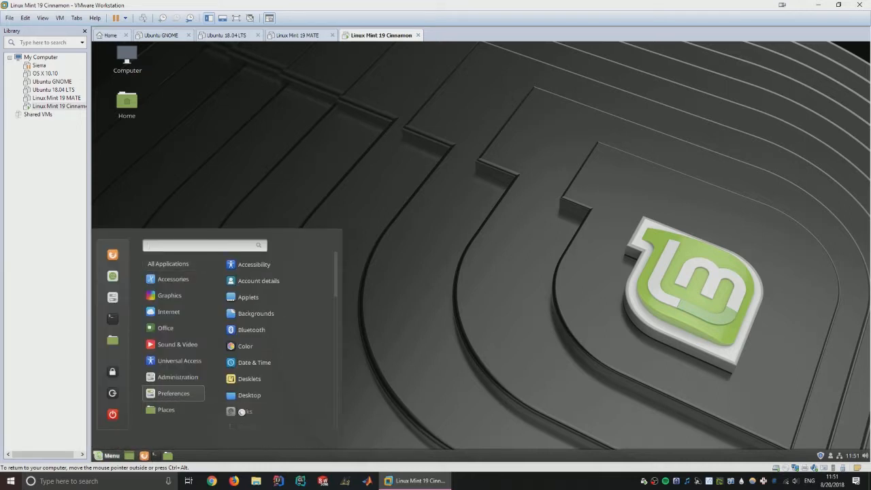
pyautogui.click(639, 450)
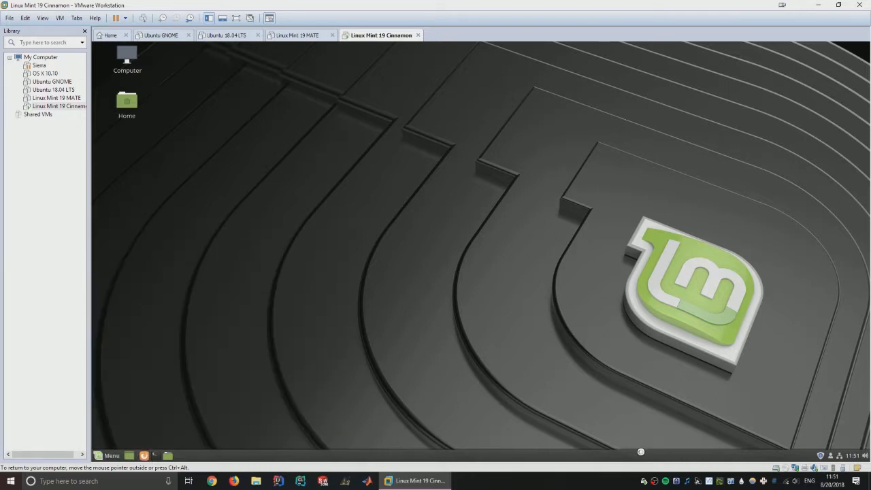
# - Open Themes settings from the panel menu, then browse the menu's Internet applications
pyautogui.rightClick(638, 451)
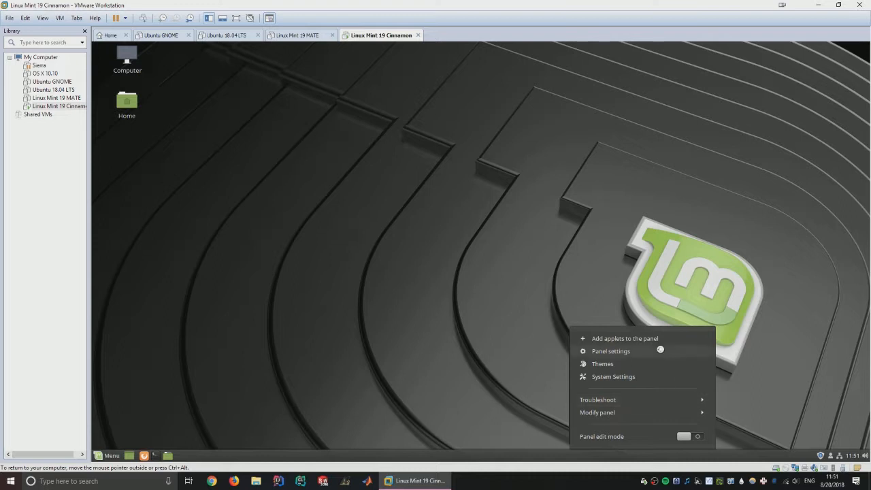
pyautogui.click(696, 363)
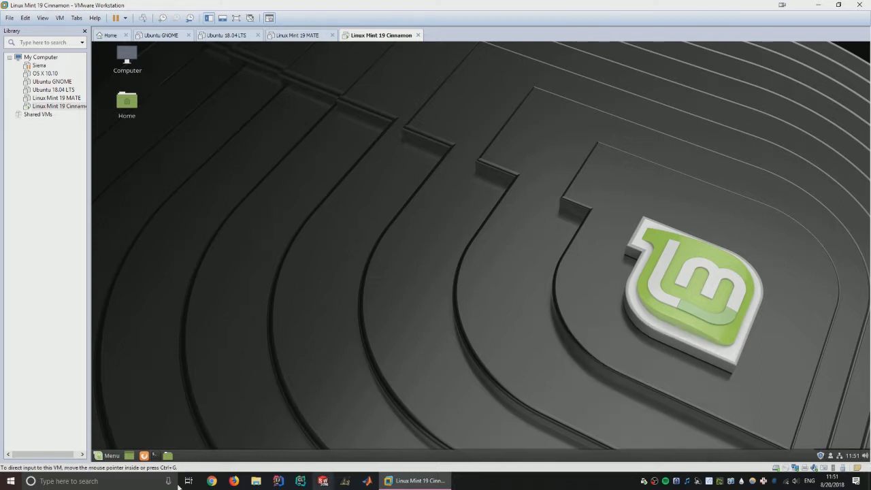
pyautogui.click(107, 455)
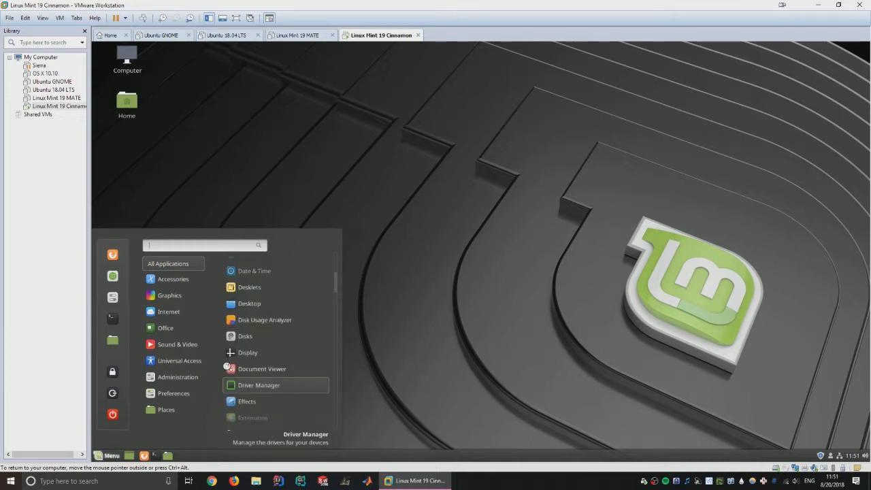
pyautogui.click(169, 312)
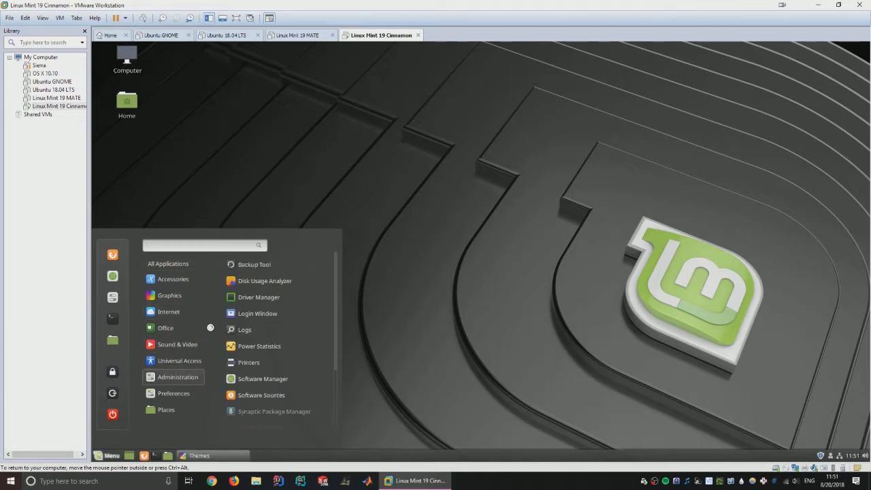
pyautogui.moveTo(170, 264)
pyautogui.click(458, 319)
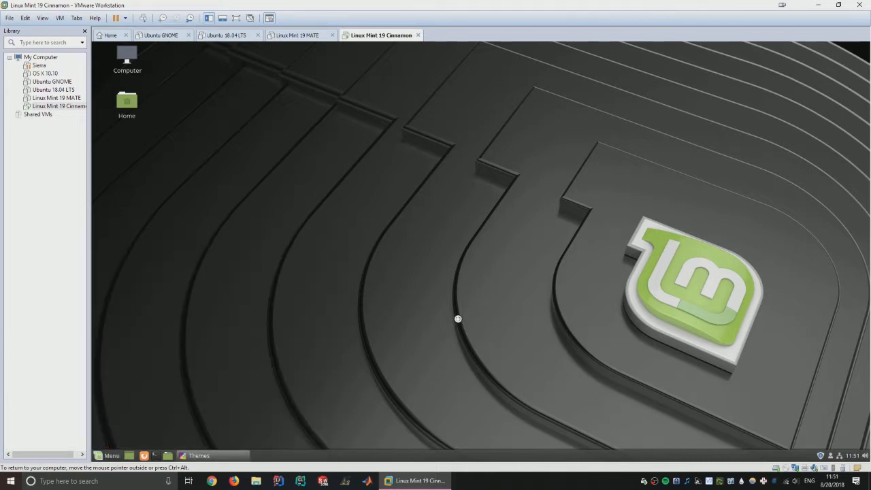
pyautogui.click(111, 456)
pyautogui.click(359, 100)
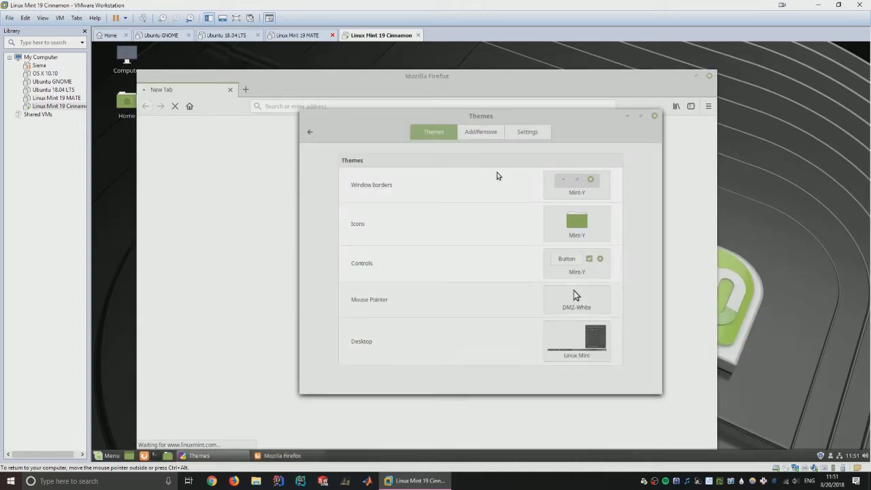
# - Set the window borders, controls and desktop themes to Mint-Y-Dark
pyautogui.click(599, 184)
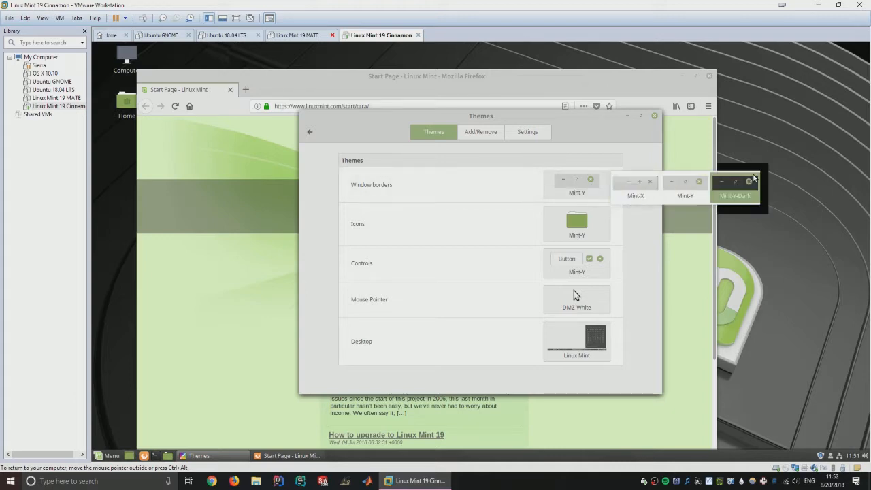
pyautogui.click(747, 186)
pyautogui.click(576, 223)
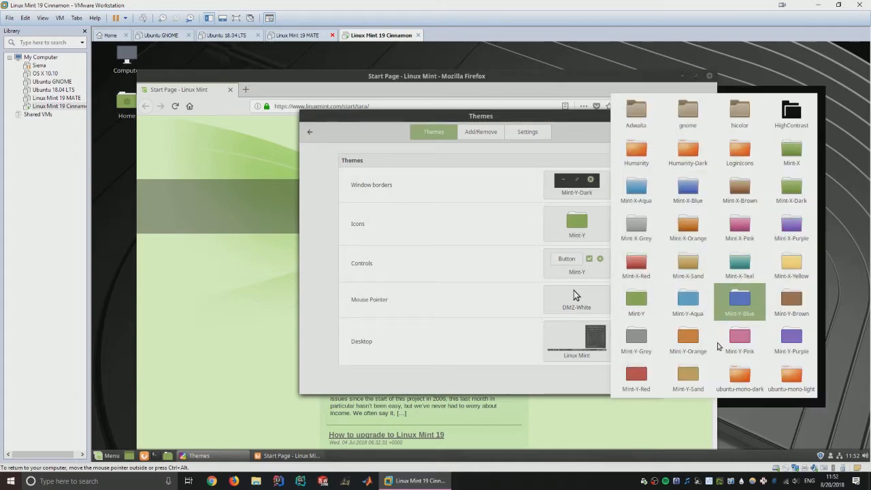
pyautogui.click(577, 262)
pyautogui.click(577, 263)
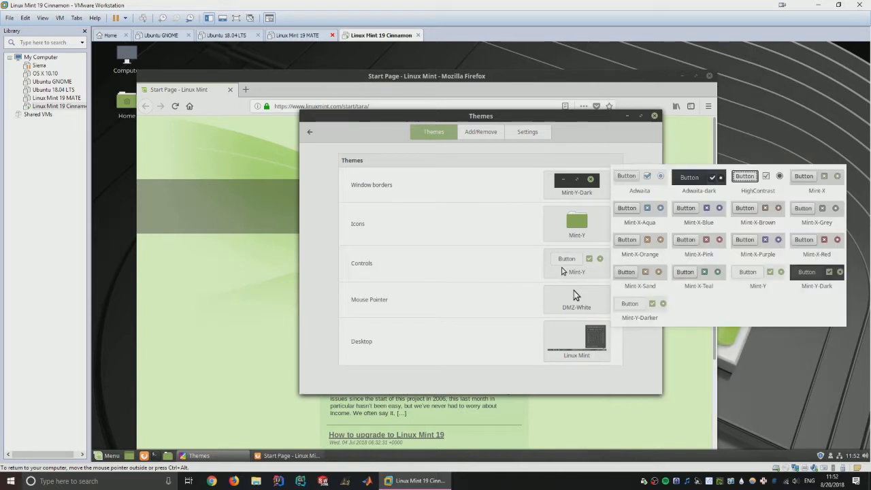
pyautogui.click(835, 279)
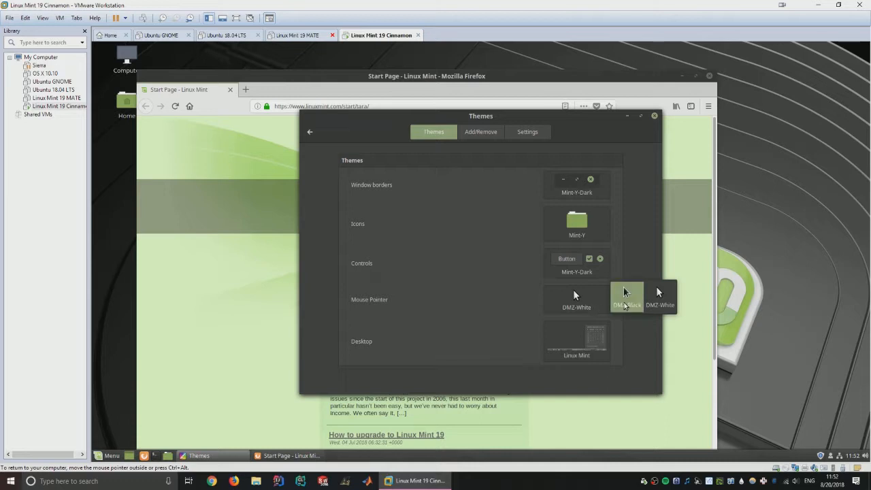
pyautogui.click(564, 349)
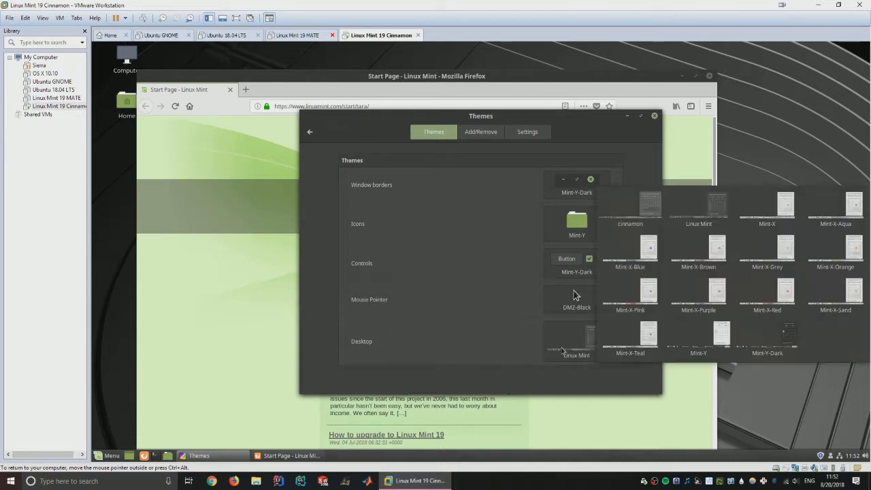
pyautogui.click(658, 213)
pyautogui.click(575, 338)
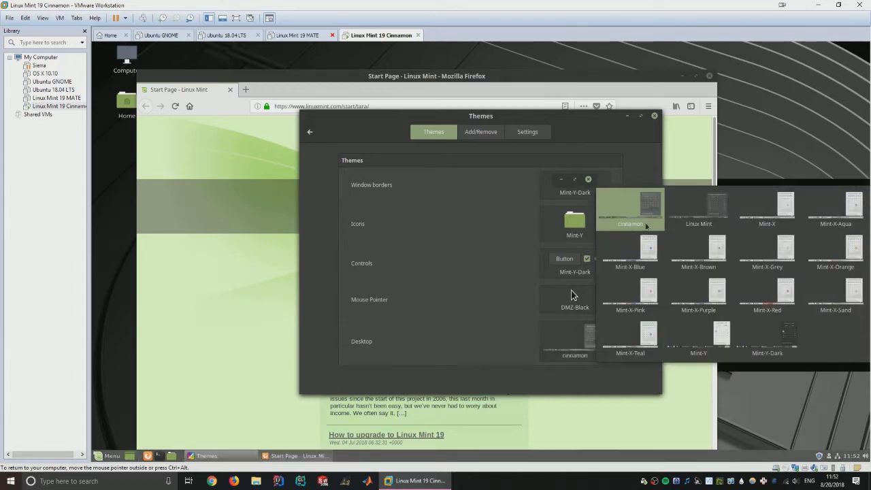
pyautogui.click(679, 215)
pyautogui.click(578, 341)
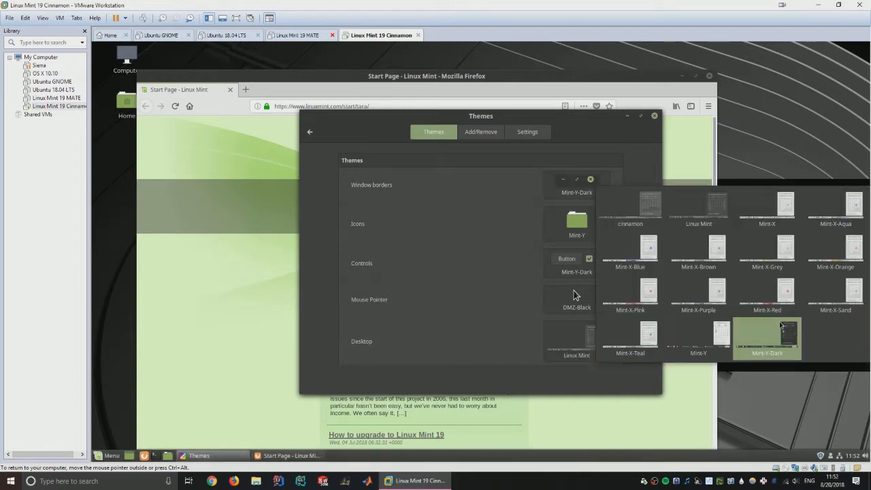
pyautogui.click(784, 332)
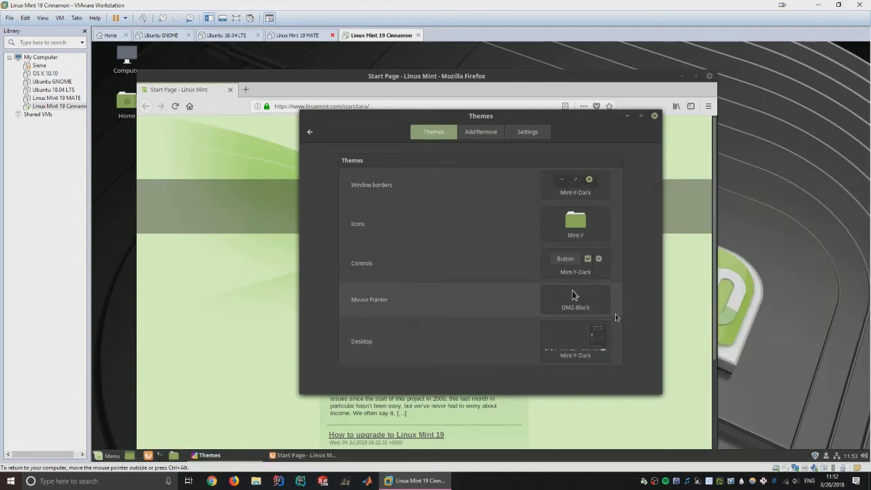
# - Look through the Add/Remove and Settings theme tabs, declining the cache update, then return to the overview
pyautogui.click(481, 132)
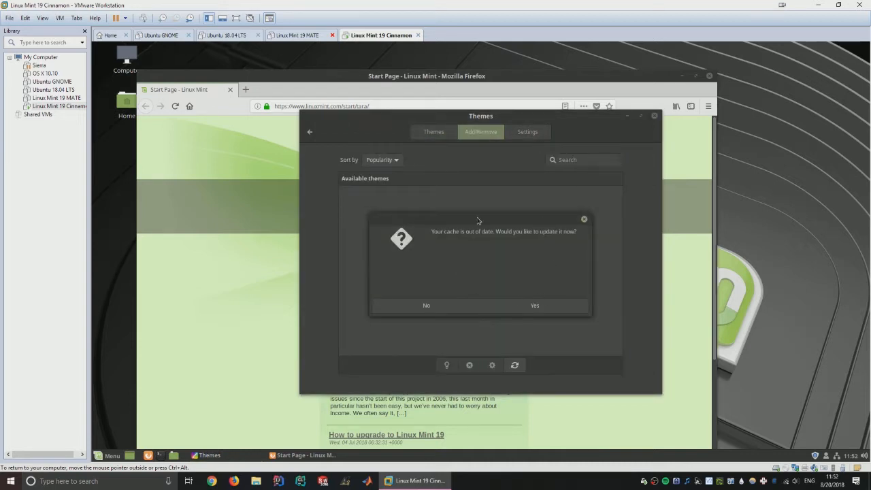
pyautogui.moveTo(478, 220); pyautogui.dragTo(401, 185)
pyautogui.click(404, 281)
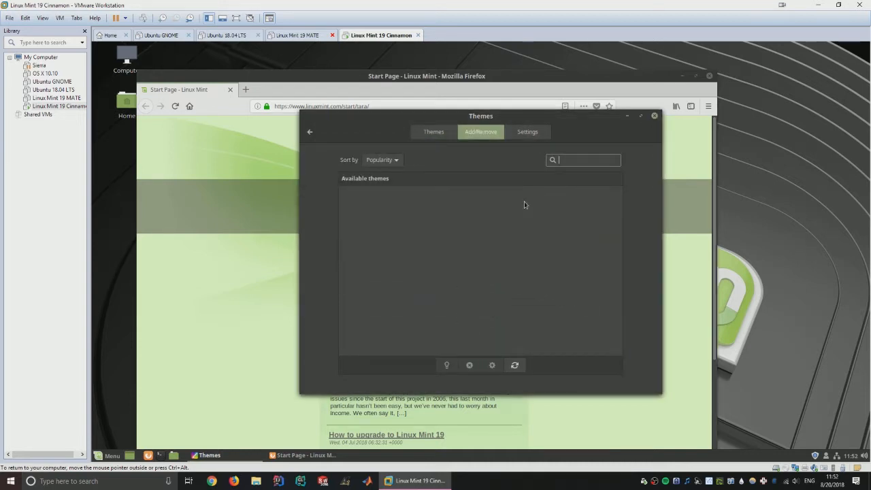
pyautogui.click(534, 133)
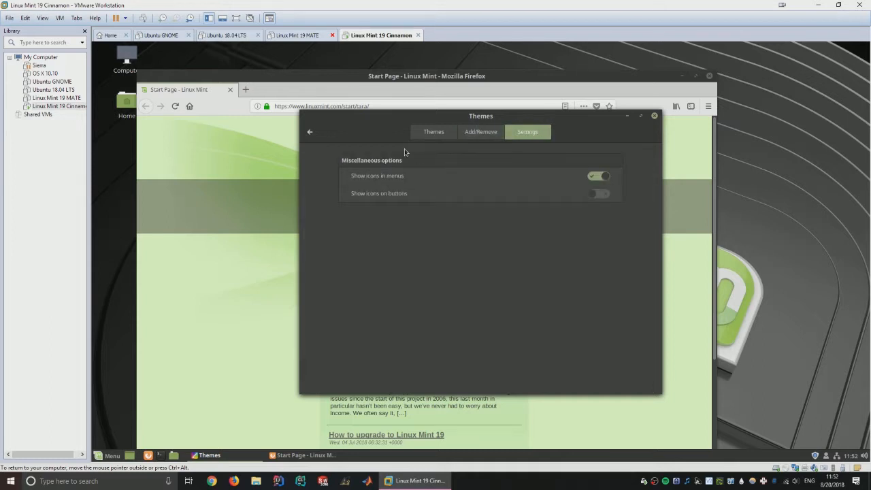
pyautogui.click(309, 132)
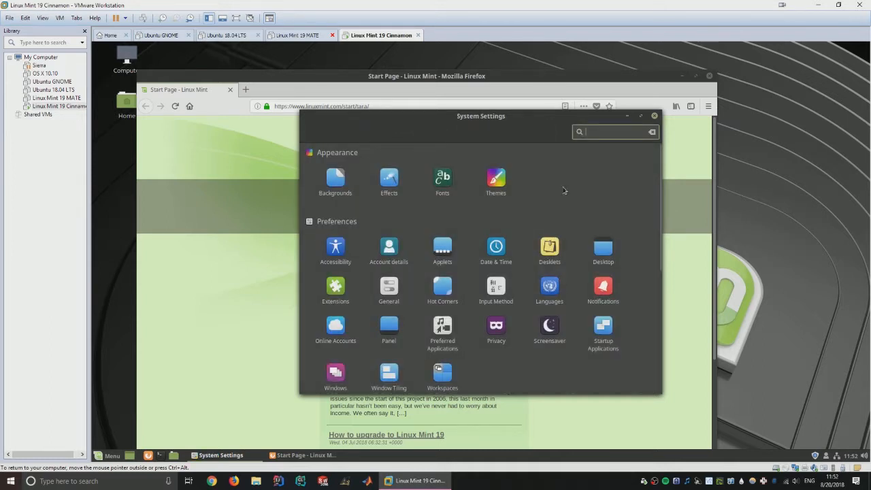
pyautogui.moveTo(537, 126); pyautogui.dragTo(571, 89)
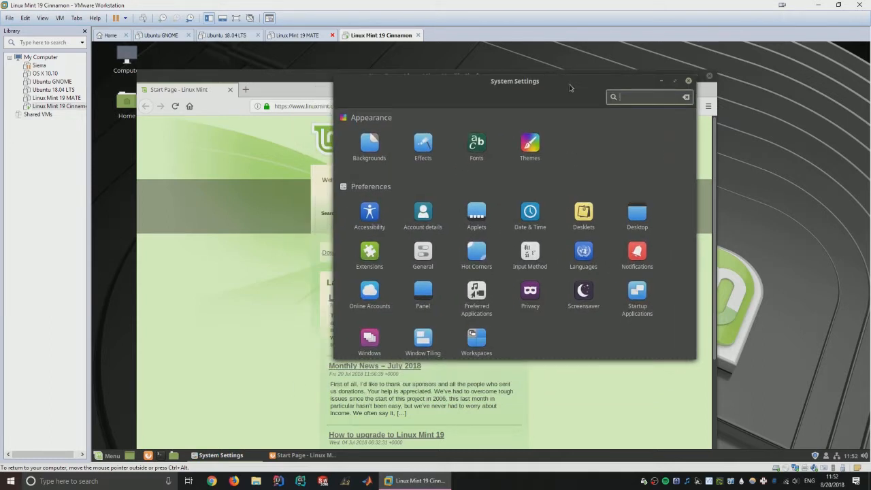
pyautogui.doubleClick(571, 88)
pyautogui.doubleClick(559, 56)
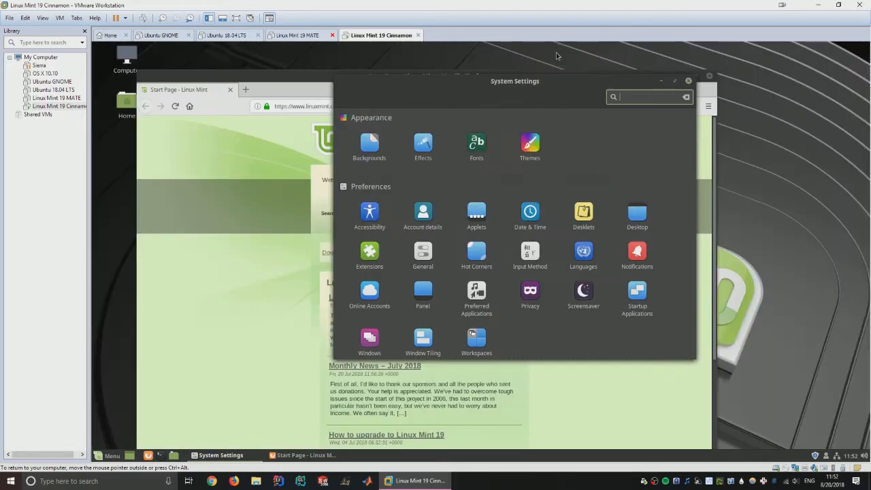
pyautogui.click(674, 81)
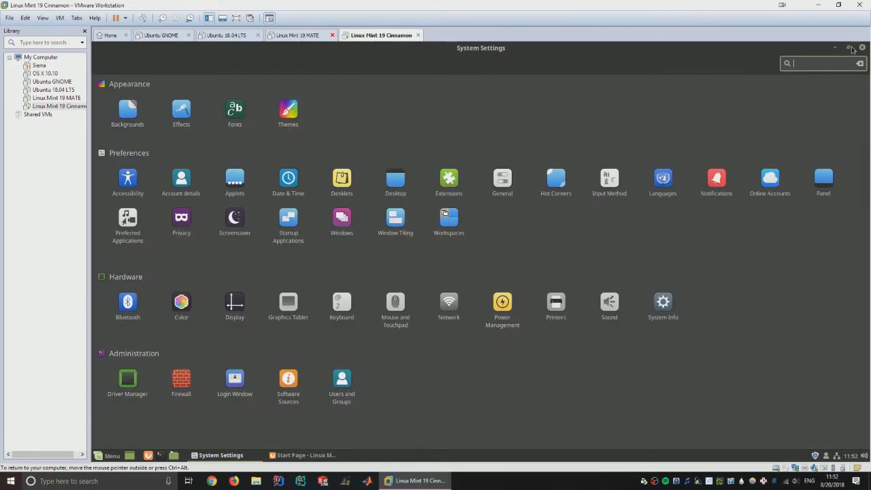
pyautogui.click(859, 47)
pyautogui.moveTo(606, 81); pyautogui.dragTo(869, 112)
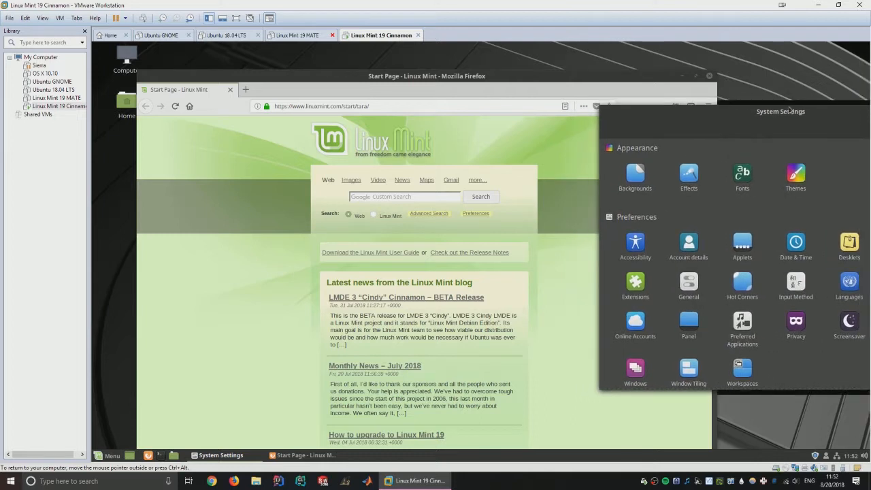
pyautogui.moveTo(790, 110); pyautogui.dragTo(869, 131)
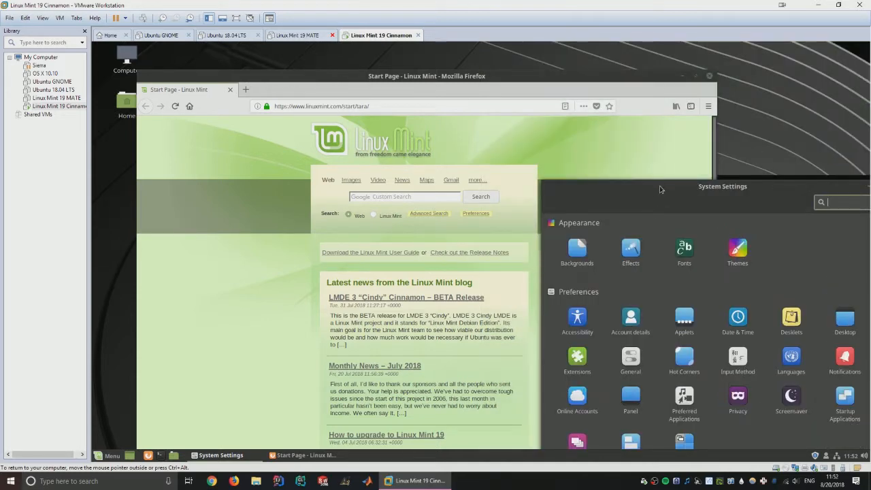
pyautogui.moveTo(660, 190); pyautogui.dragTo(868, 157)
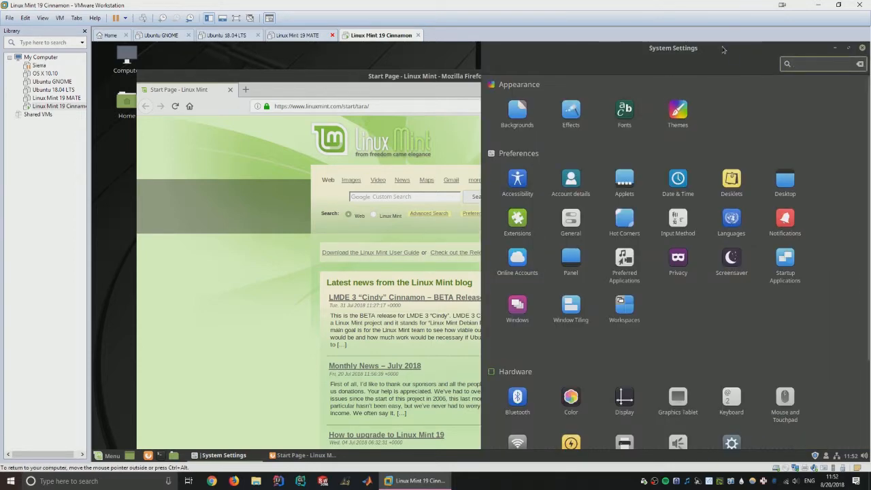
pyautogui.moveTo(725, 51); pyautogui.dragTo(489, 102)
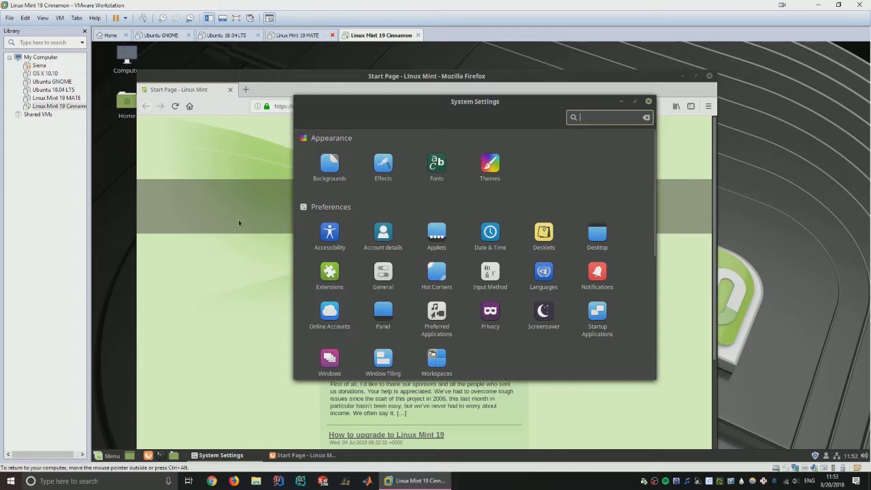
pyautogui.click(113, 459)
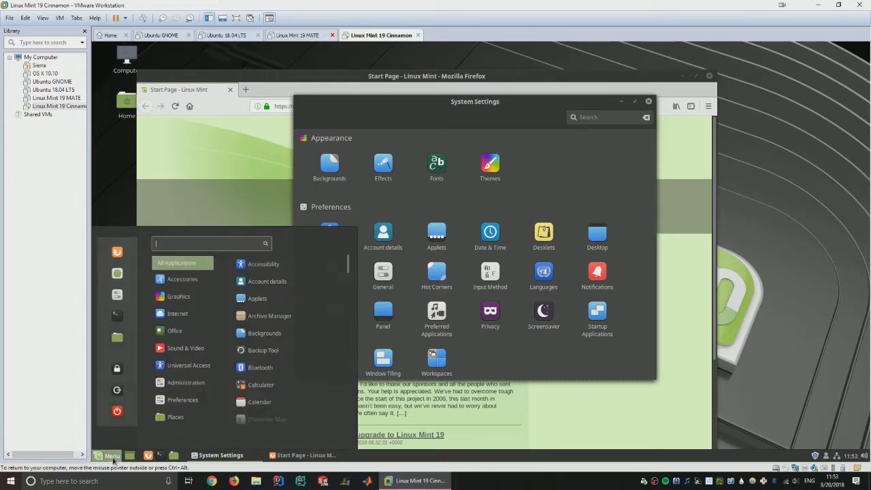
# - Bring Firefox to the front and load the DuckDuckGo homepage from the address bar
pyautogui.click(113, 459)
pyautogui.moveTo(397, 70); pyautogui.dragTo(429, 62)
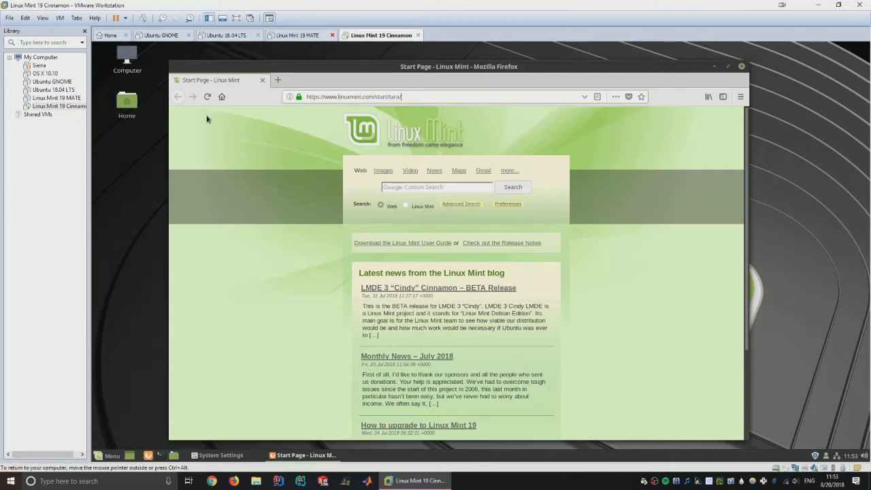
pyautogui.hotkey('ctrl', 'l')
pyautogui.write('duckduckgo')
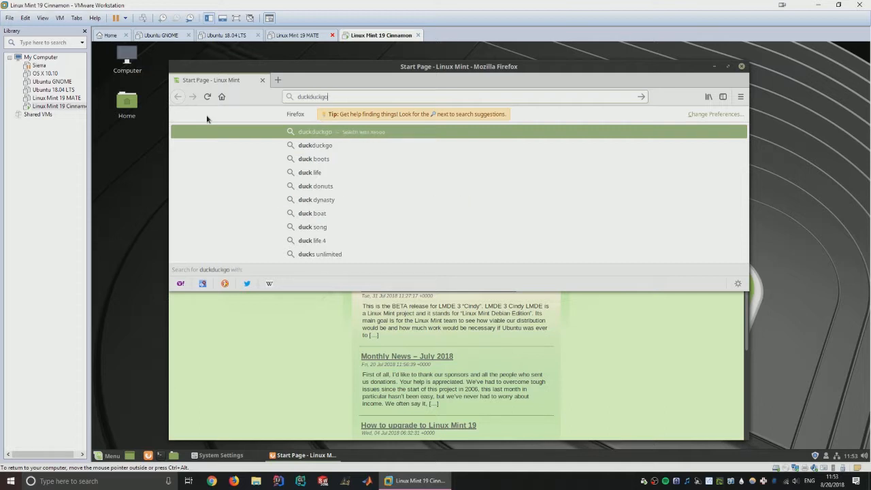
pyautogui.hotkey('ctrl', 'Return')
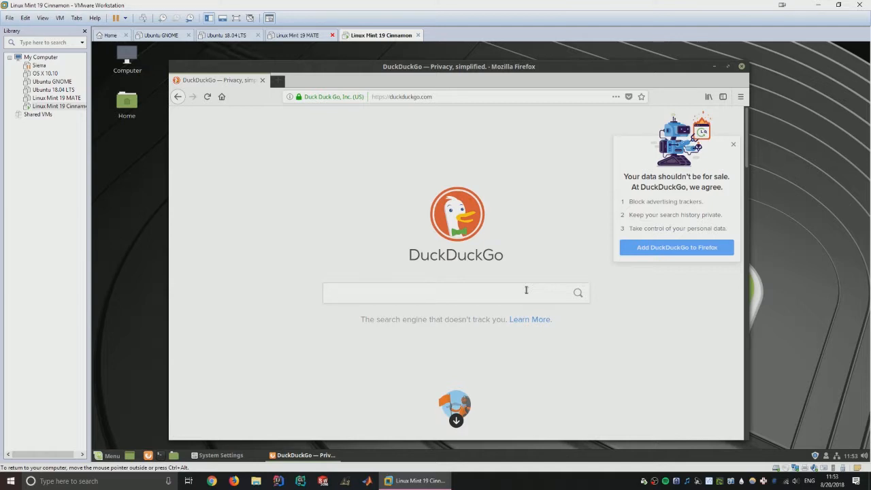
# - Search DuckDuckGo for a person's name, scroll the results, and close Firefox
pyautogui.click(526, 290)
pyautogui.press('Return')
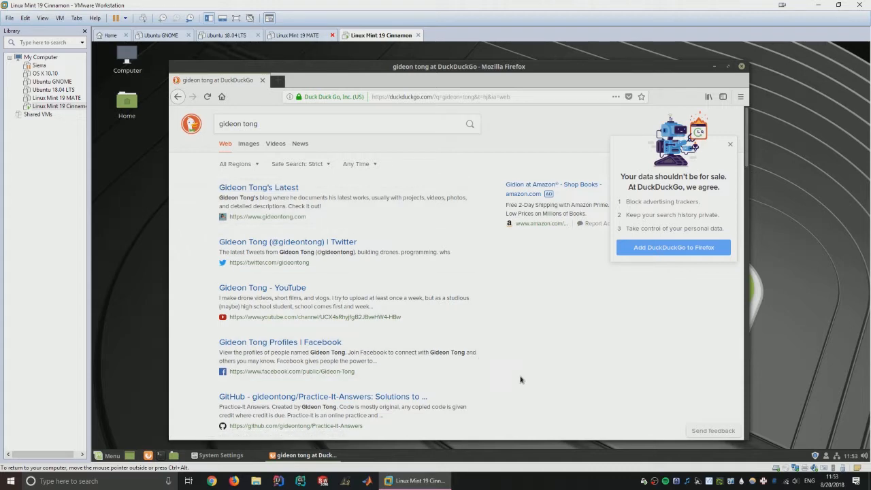
pyautogui.scroll(-5, 476, 381)
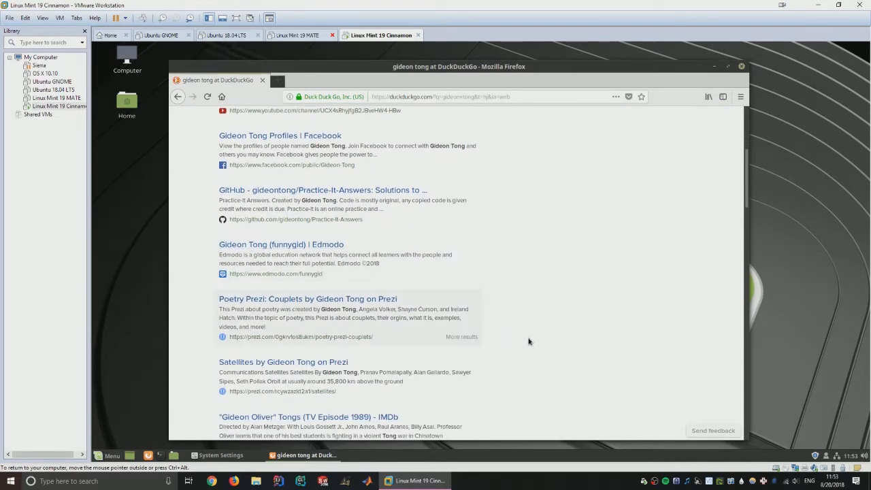
pyautogui.click(262, 80)
pyautogui.moveTo(505, 111); pyautogui.dragTo(584, 104)
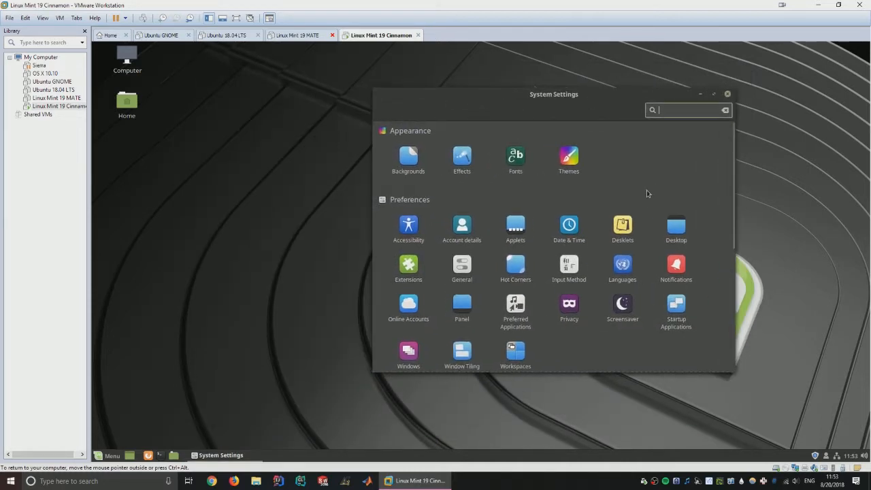
# - Add a Launcher desklet to the desktop and test it by opening System Settings
pyautogui.click(632, 229)
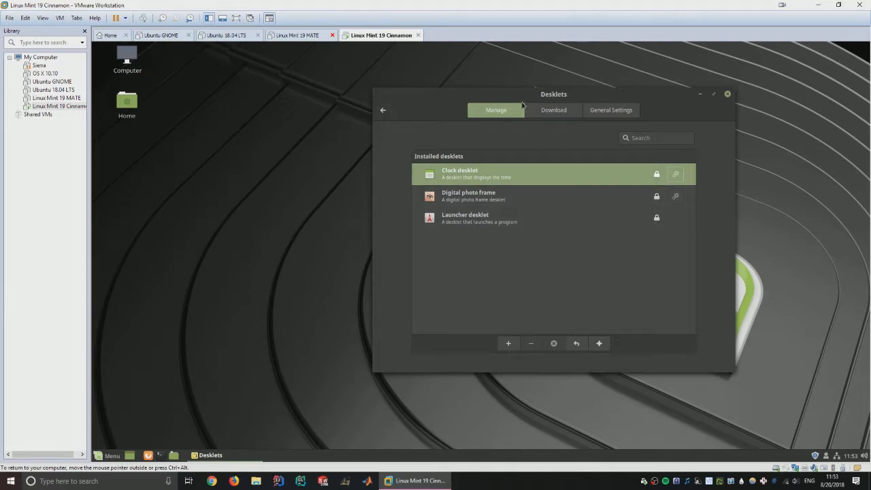
pyautogui.click(383, 110)
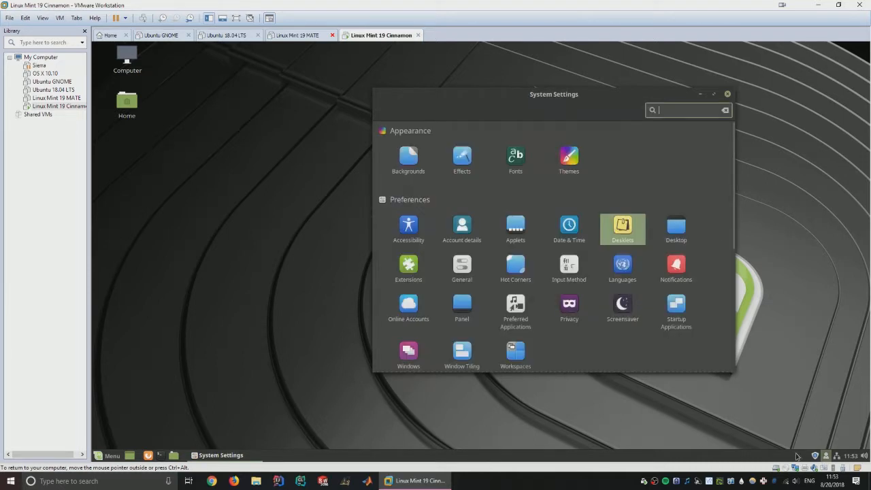
pyautogui.click(624, 227)
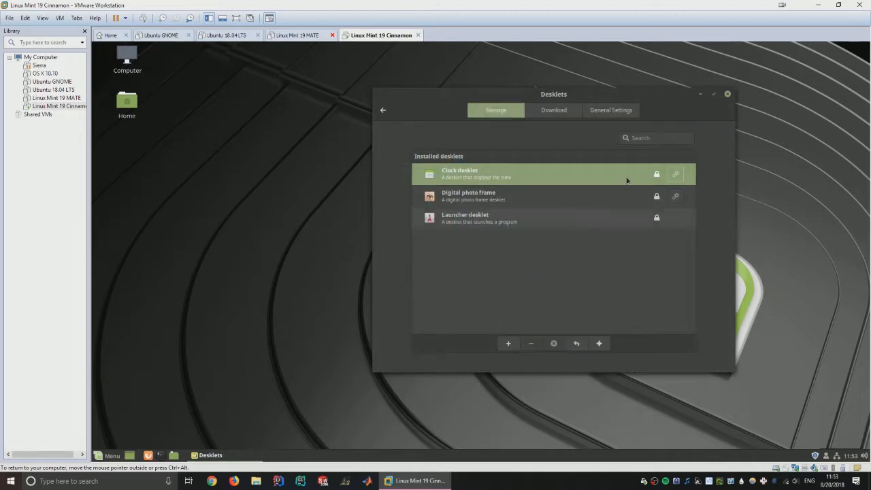
pyautogui.click(632, 227)
pyautogui.click(508, 344)
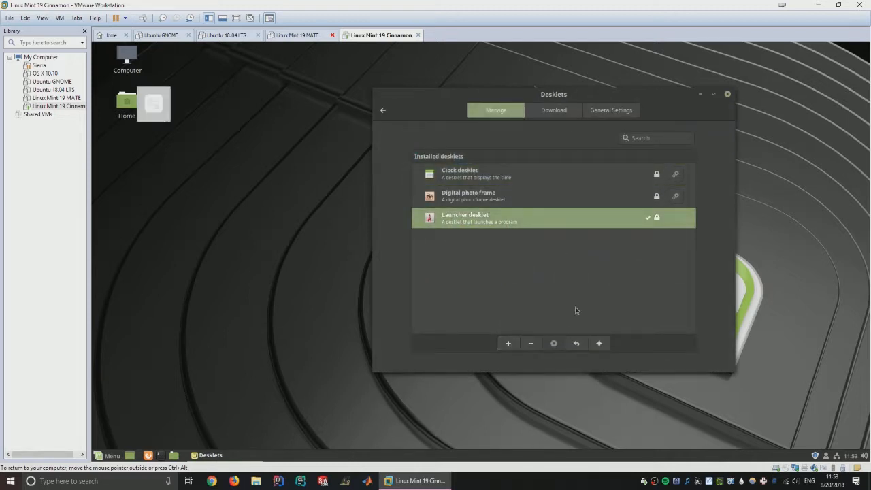
pyautogui.moveTo(179, 114); pyautogui.dragTo(302, 183)
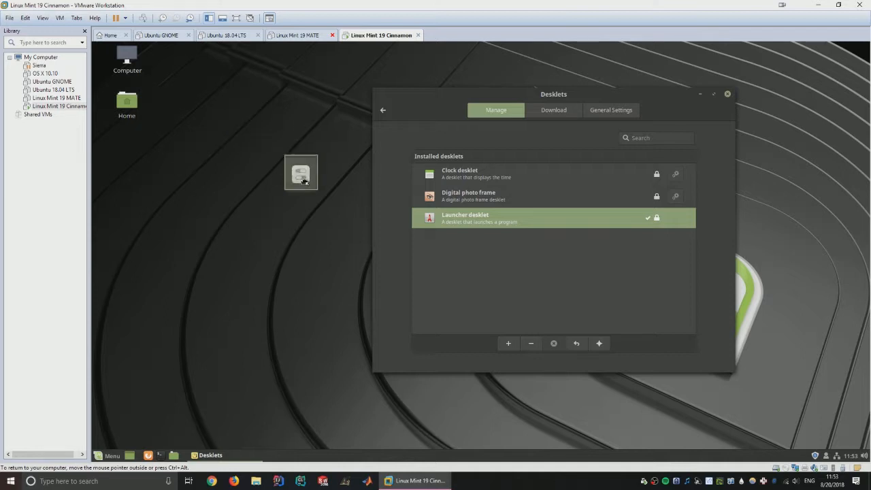
pyautogui.click(302, 182)
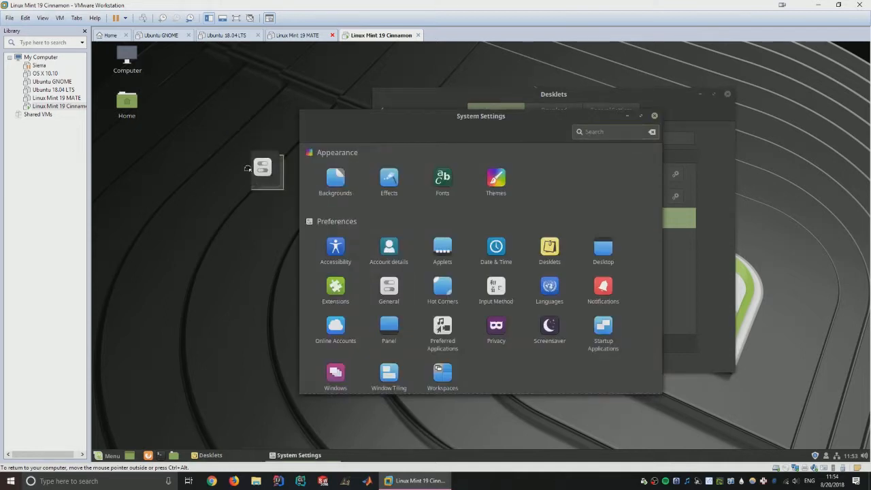
# - Remove the Launcher desklet, decline the desklet cache update, and return to the main settings page
pyautogui.click(653, 117)
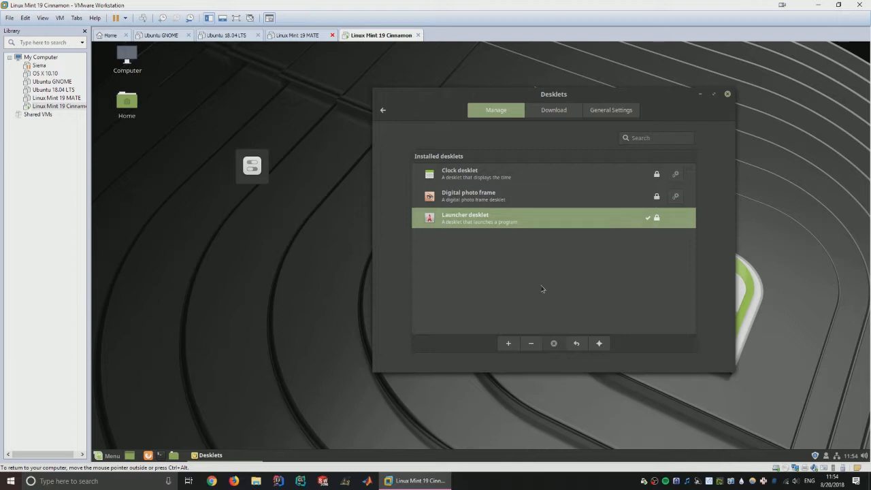
pyautogui.moveTo(270, 173); pyautogui.dragTo(439, 277)
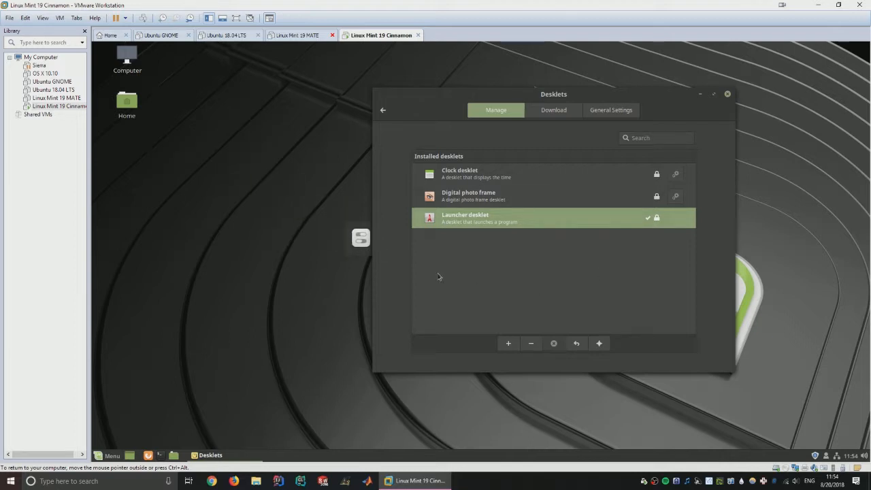
pyautogui.click(532, 344)
pyautogui.click(554, 109)
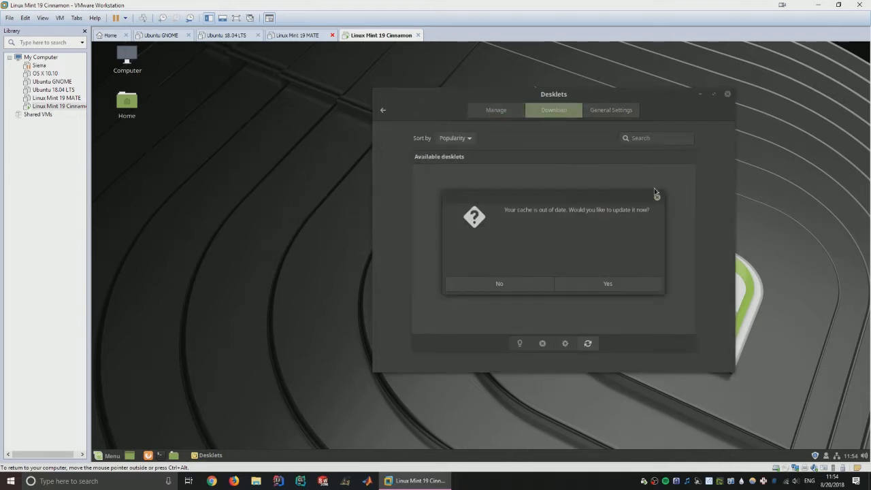
pyautogui.click(500, 283)
pyautogui.click(383, 110)
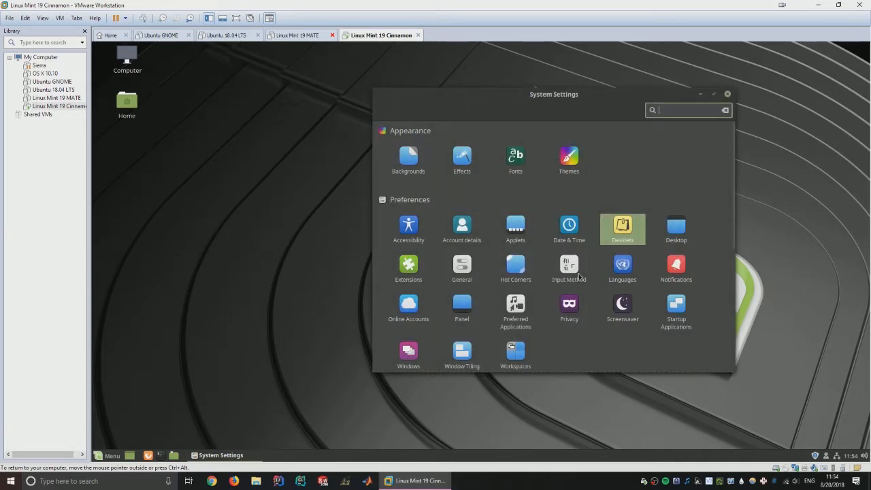
# - Find the Expo applet in Applets settings and add it to the panel
pyautogui.click(514, 234)
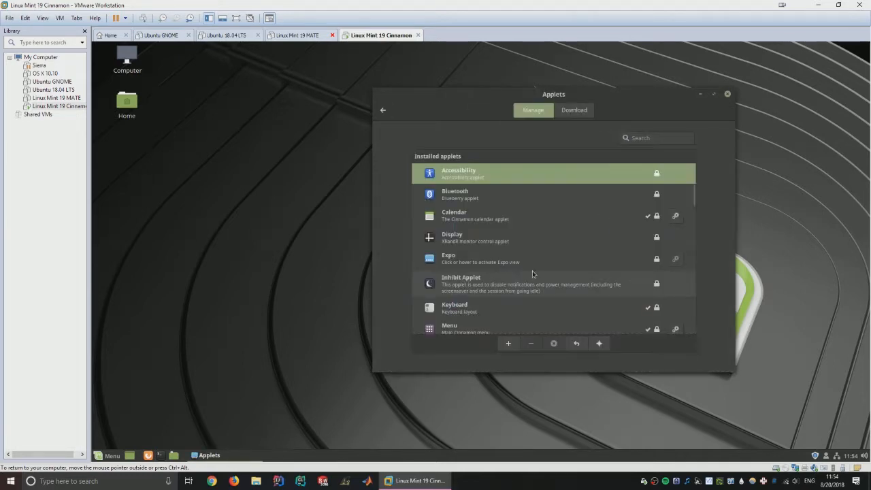
pyautogui.scroll(-3, 533, 270)
pyautogui.scroll(1, 532, 270)
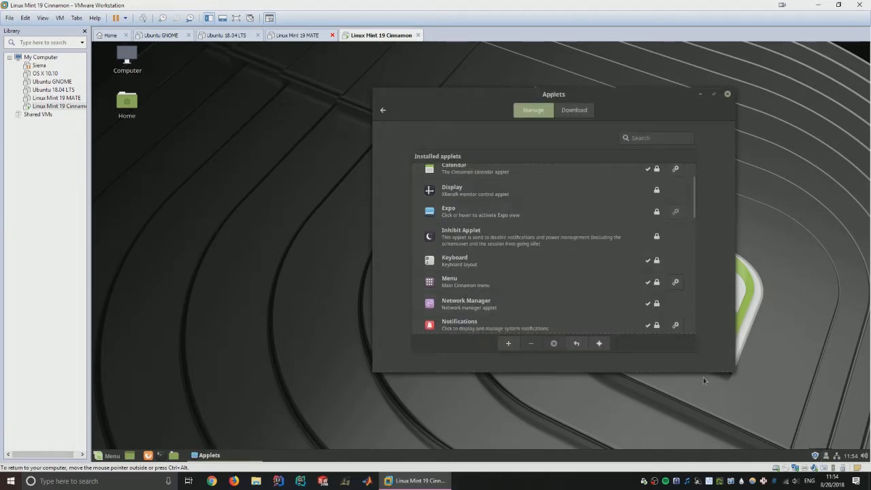
pyautogui.scroll(-5, 562, 301)
pyautogui.scroll(-6, 572, 304)
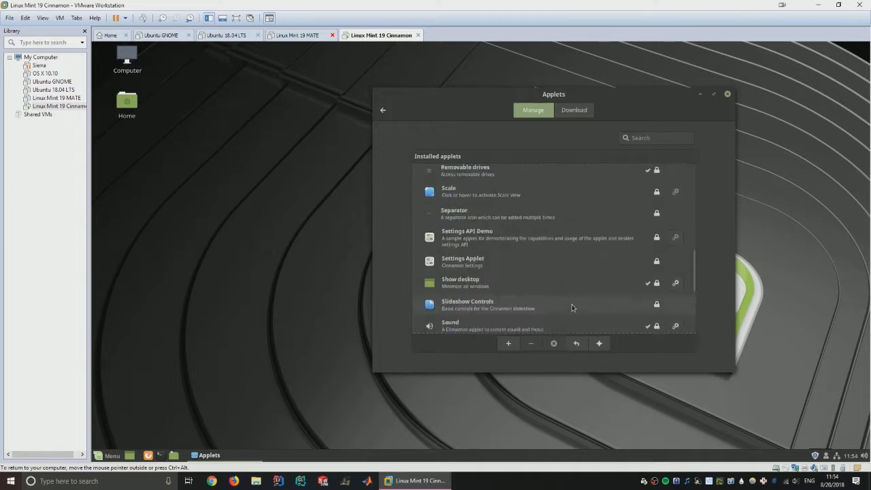
pyautogui.scroll(2, 576, 302)
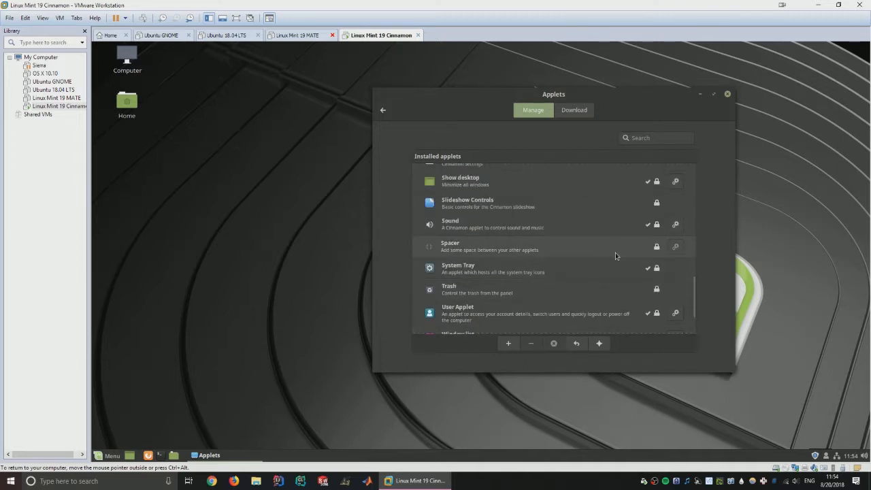
pyautogui.scroll(4, 617, 257)
pyautogui.scroll(4, 617, 257)
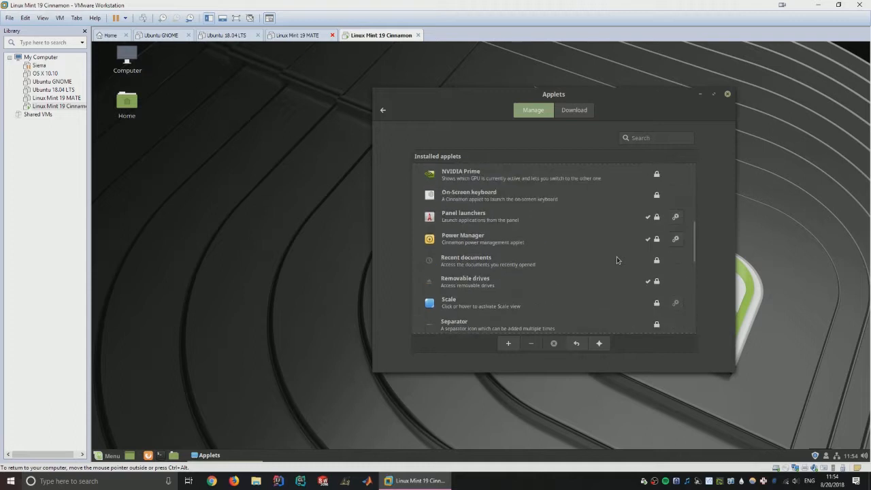
pyautogui.scroll(5, 617, 257)
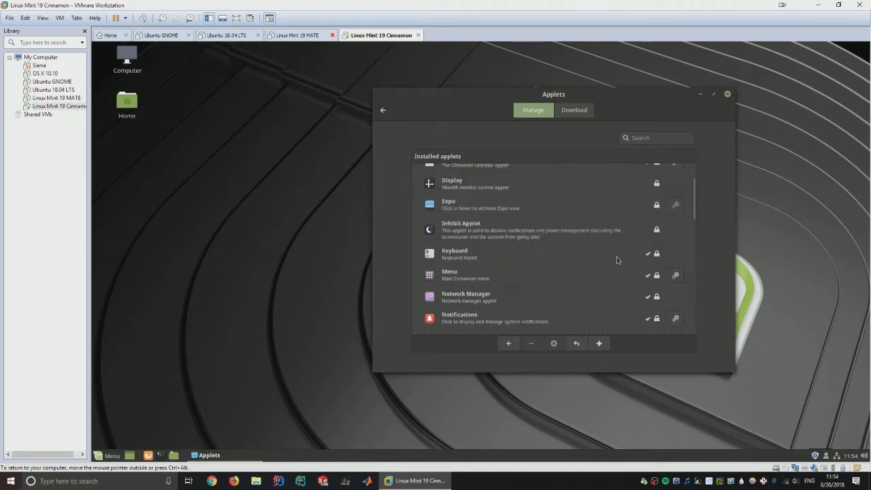
pyautogui.click(640, 214)
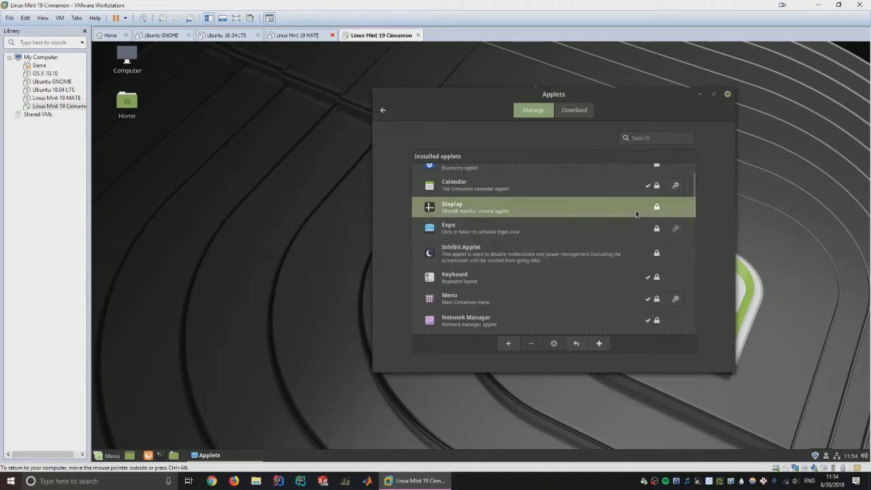
pyautogui.click(539, 234)
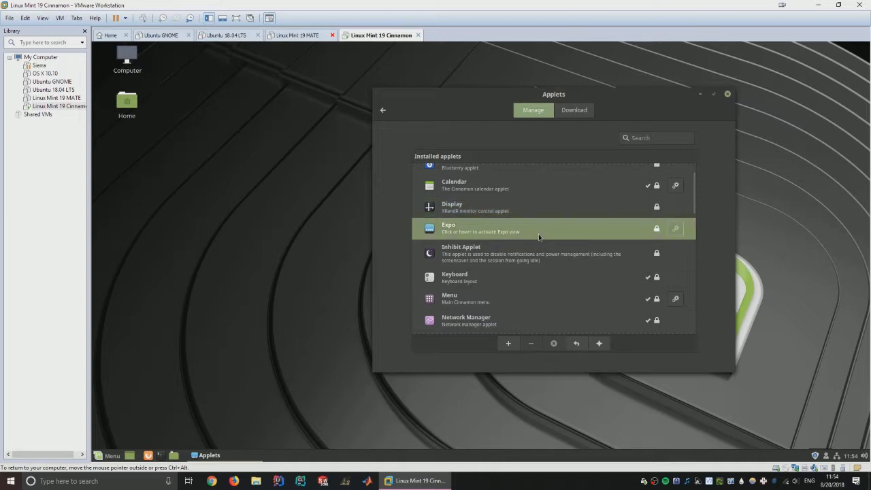
pyautogui.click(509, 344)
# - Test the Expo workspace overview by switching between workspaces 1 and 2, then close Applets
pyautogui.click(806, 457)
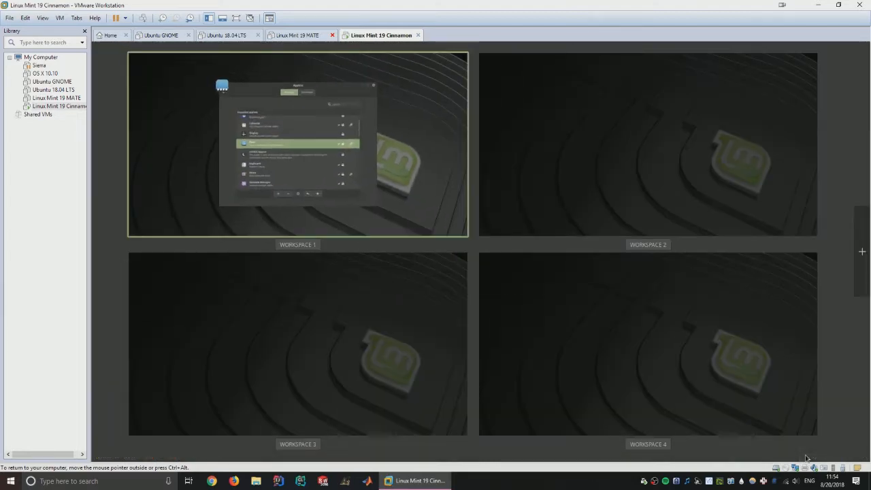
pyautogui.click(375, 200)
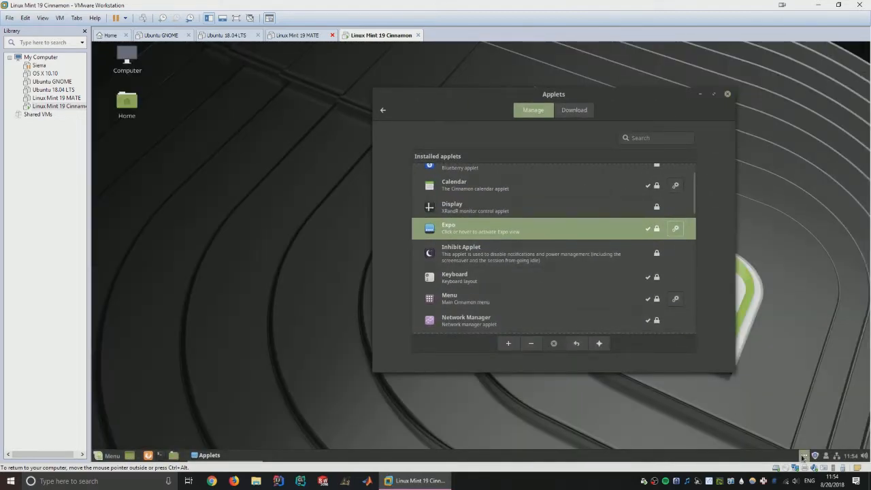
pyautogui.click(804, 456)
pyautogui.click(614, 163)
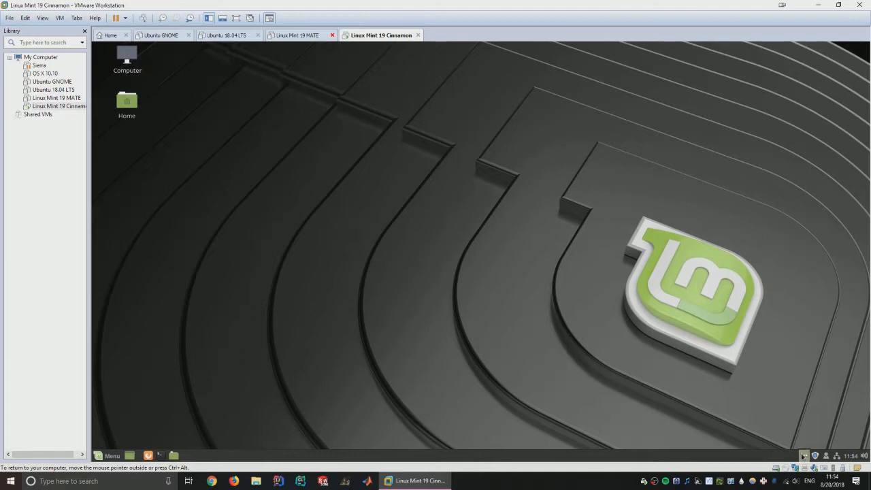
pyautogui.click(805, 456)
pyautogui.click(380, 204)
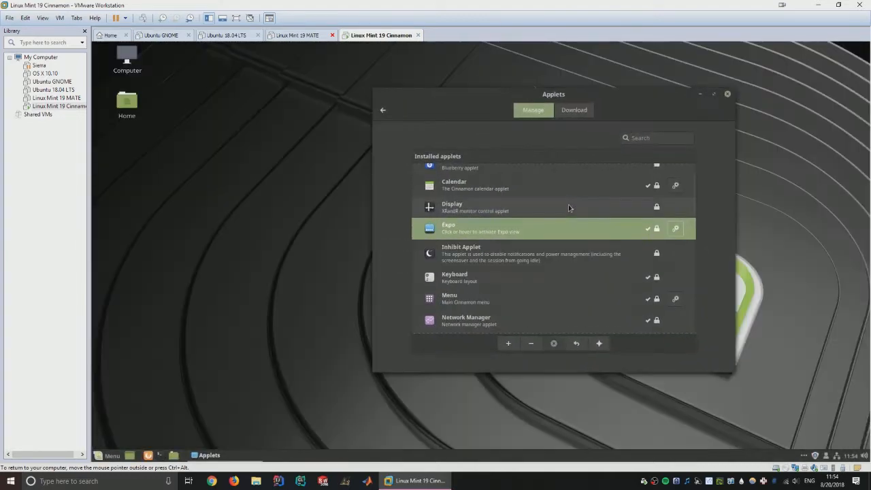
pyautogui.click(808, 458)
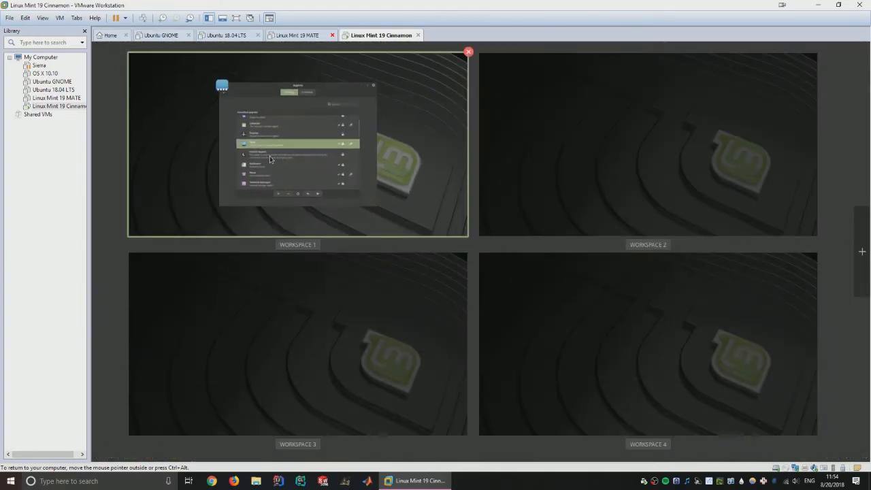
pyautogui.click(270, 156)
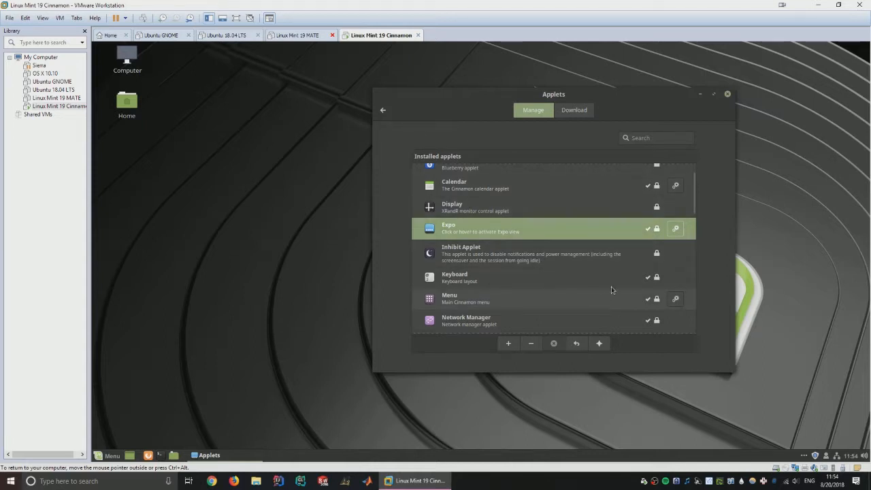
pyautogui.click(728, 94)
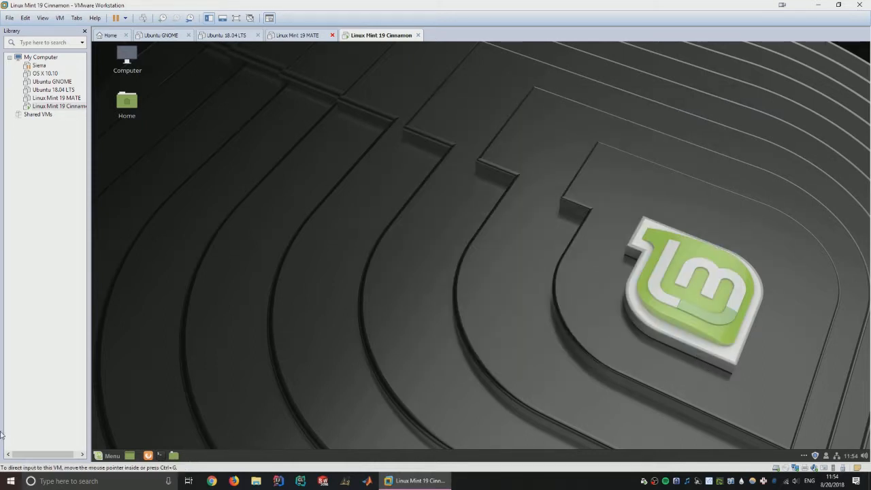
pyautogui.click(107, 456)
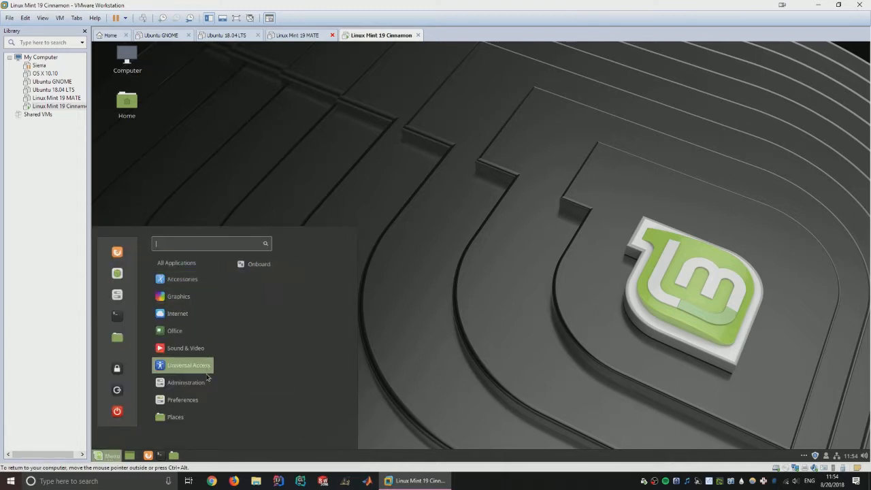
pyautogui.click(509, 316)
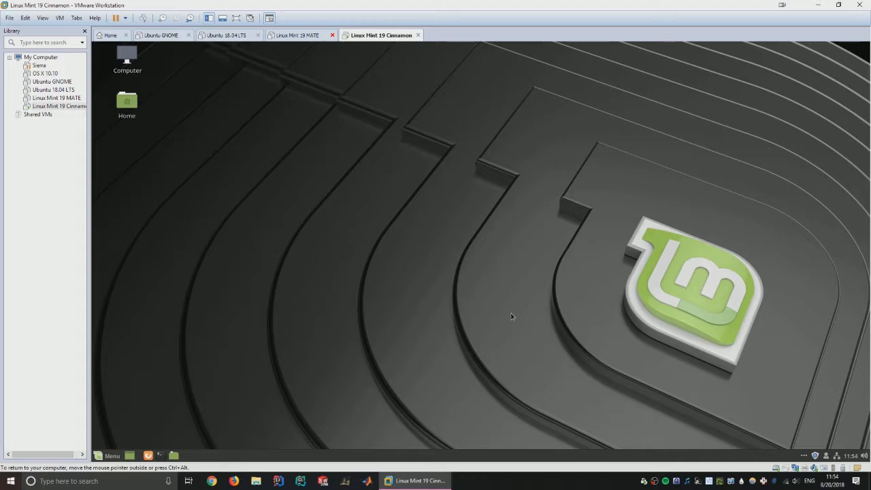
pyautogui.press('Print')
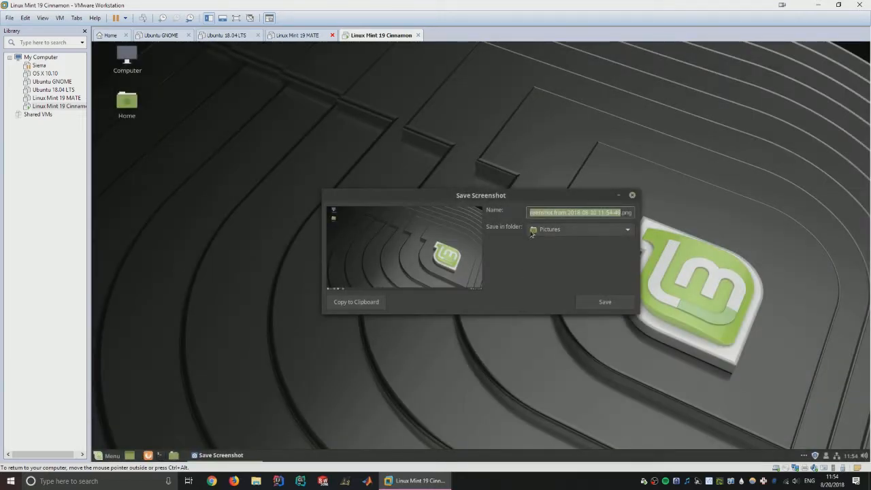
pyautogui.moveTo(530, 199); pyautogui.dragTo(725, 128)
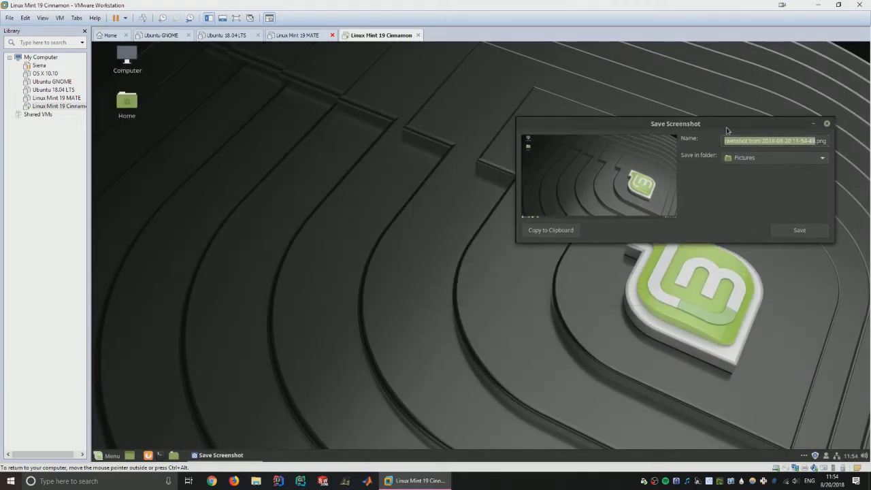
pyautogui.click(827, 125)
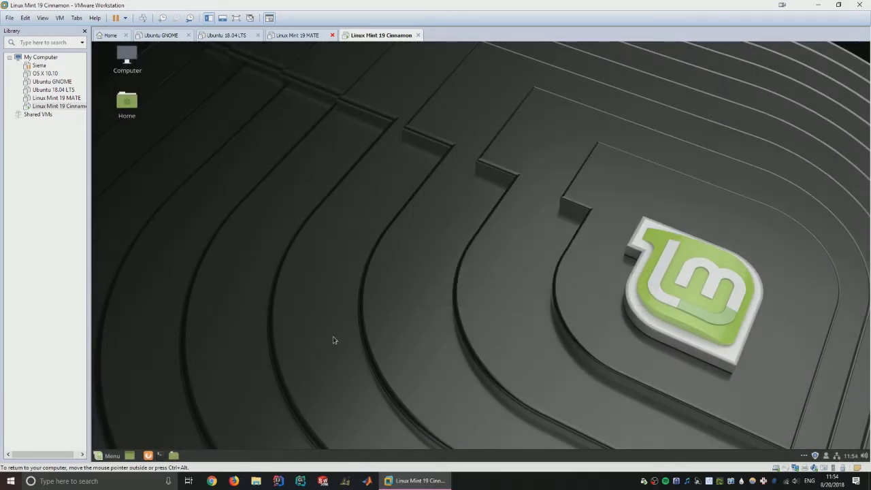
# - Open the Home folder and a terminal, then start editing test.py in nano
pyautogui.click(174, 456)
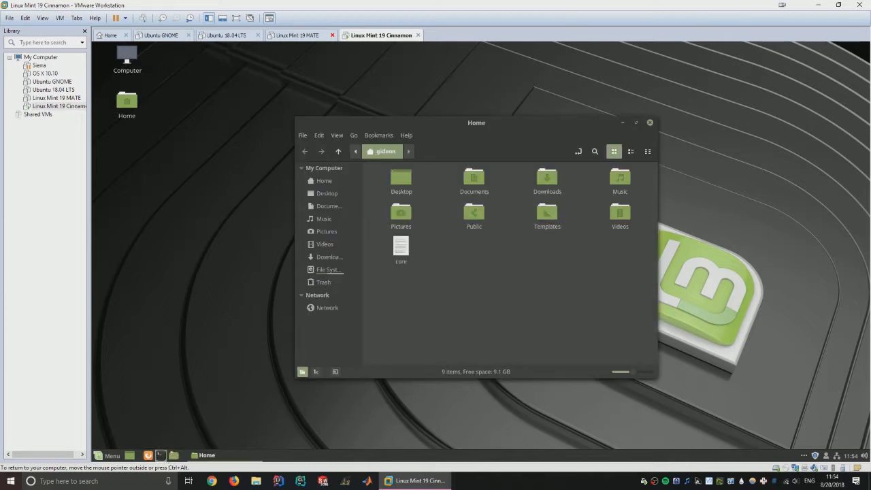
pyautogui.moveTo(586, 123); pyautogui.dragTo(483, 98)
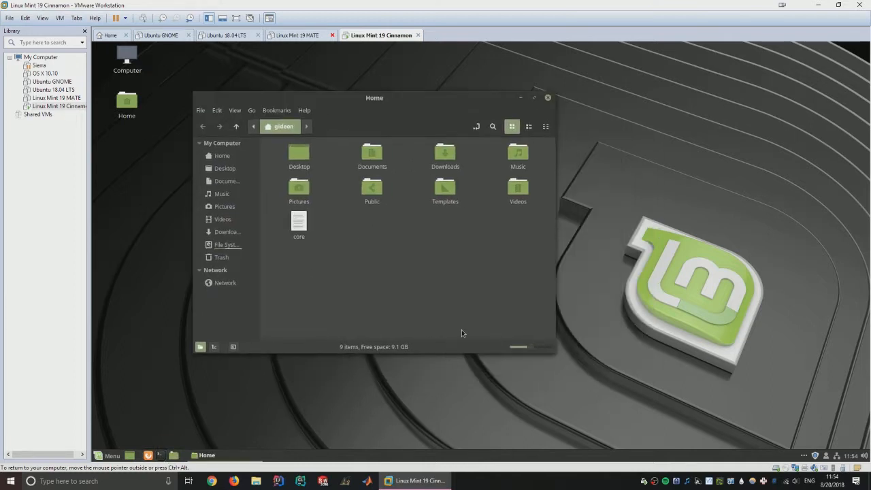
pyautogui.click(161, 456)
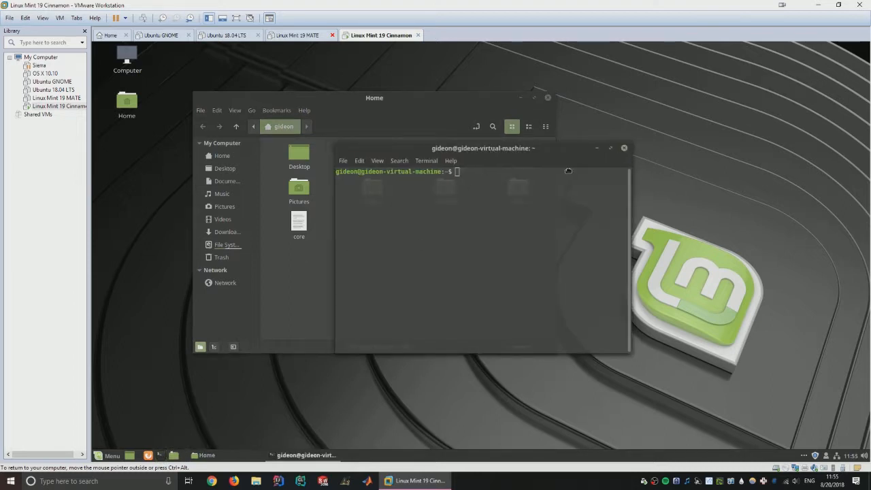
pyautogui.write('na')
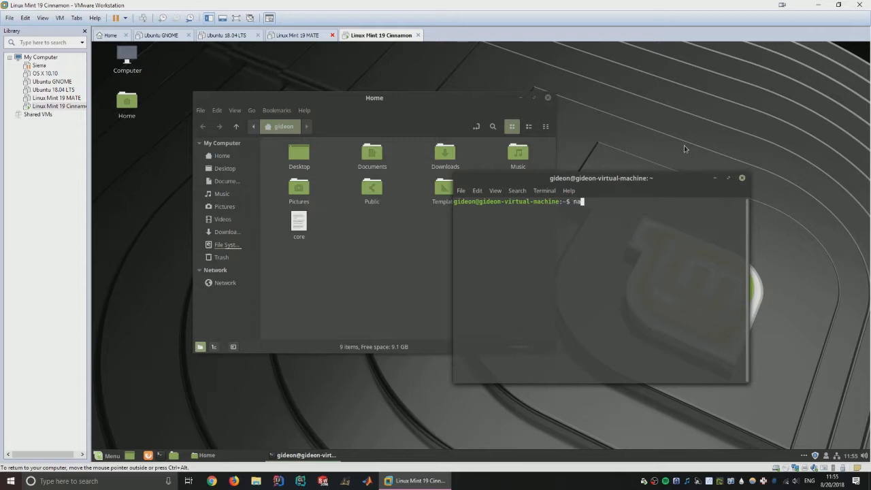
pyautogui.write('no test.py')
pyautogui.press('Return')
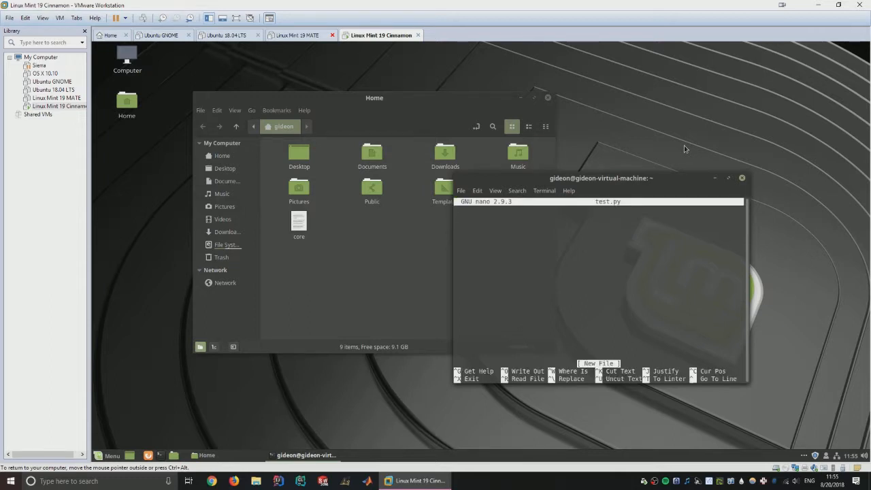
# - Write 'for x in range(0,10):' with an indented 'print x', save test.py, and type python test.py
pyautogui.write('for x in range(0,10):')
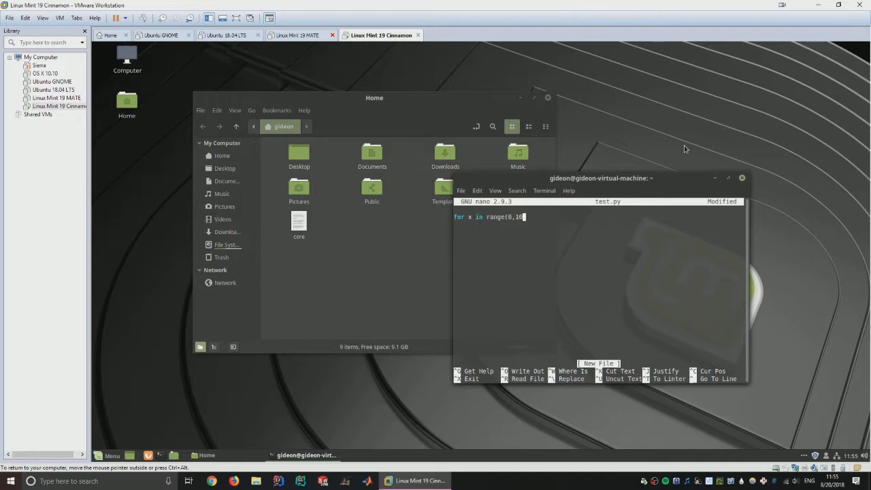
pyautogui.press('Return')
pyautogui.press('Tab')
pyautogui.write('print x')
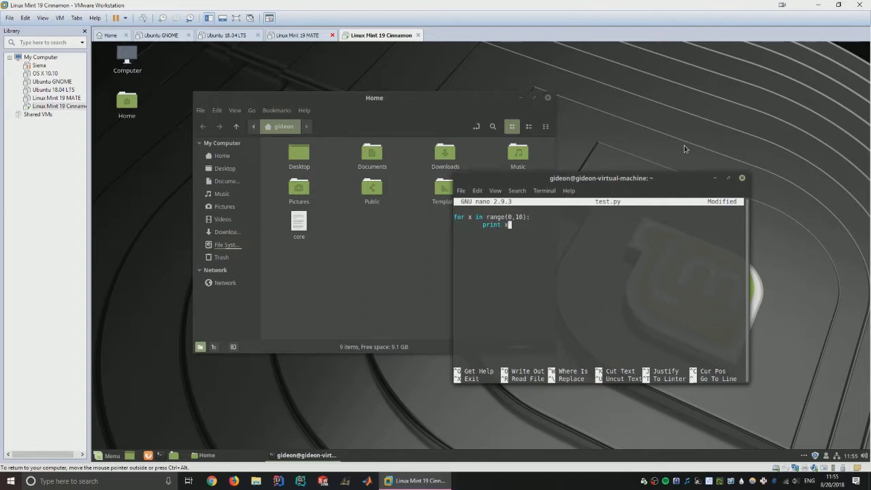
pyautogui.hotkey('ctrl', 'x')
pyautogui.press('y')
pyautogui.press('Return')
pyautogui.write('pyth')
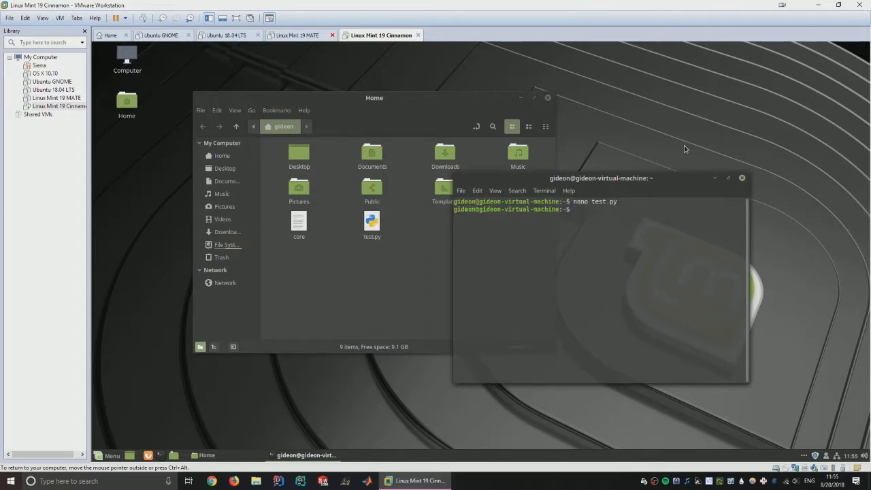
pyautogui.write('on test.py')
# - Run test.py to print 0–9, then reopen it in nano, add trial lines, and quit without saving
pyautogui.press('Return')
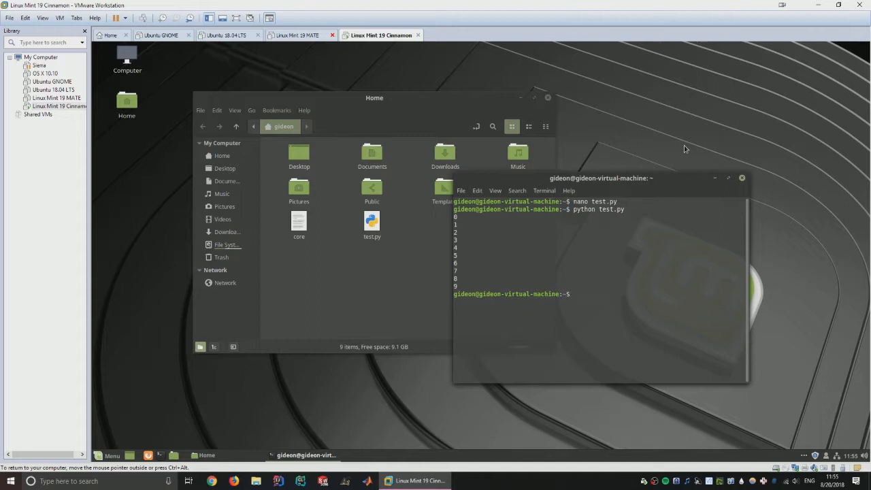
pyautogui.write('nano test.py')
pyautogui.press('Return')
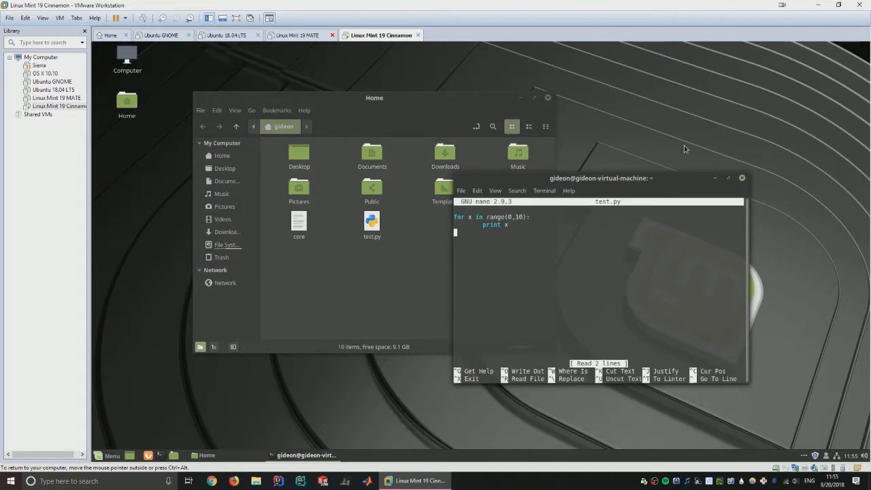
pyautogui.press('Return')
pyautogui.write('int x')
pyautogui.press('Return')
pyautogui.press('BackSpace')
pyautogui.write('= 4')
pyautogui.press('Return')
pyautogui.write('import')
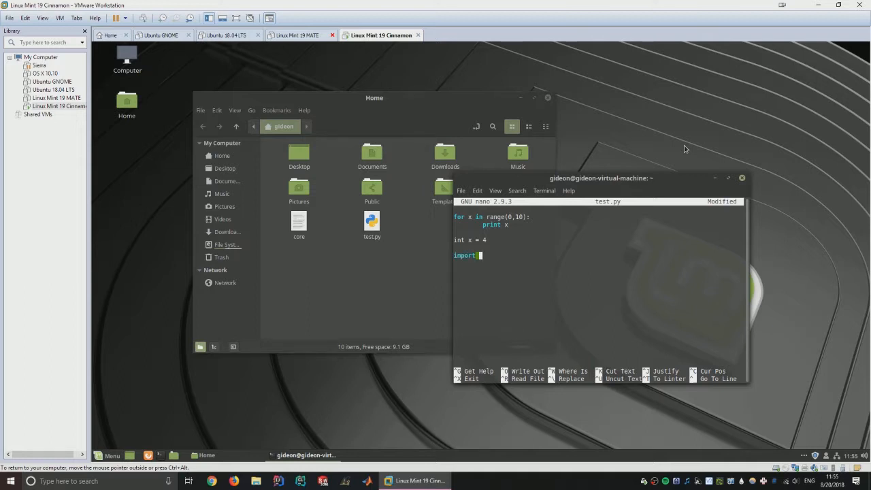
pyautogui.press('Return')
pyautogui.hotkey('ctrl', 'x')
pyautogui.press('n')
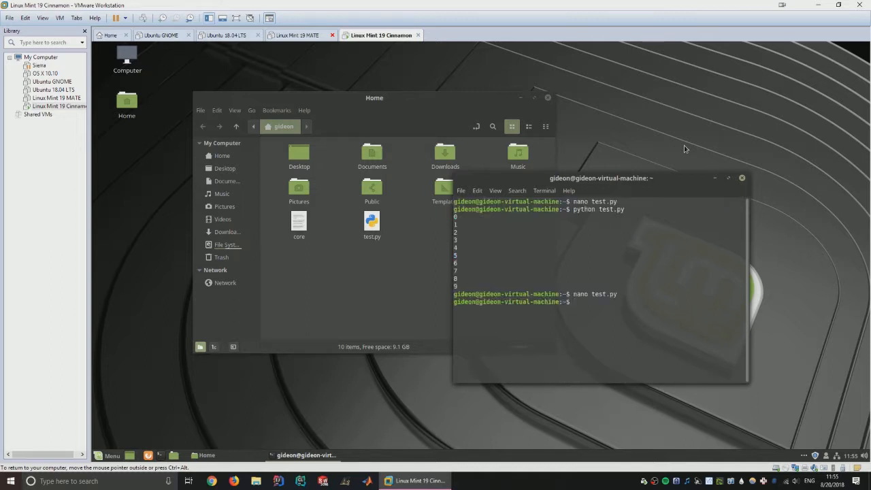
# - Exit the terminal, permanently delete test.py and core from Home, and close the Home window
pyautogui.write('exit')
pyautogui.press('Return')
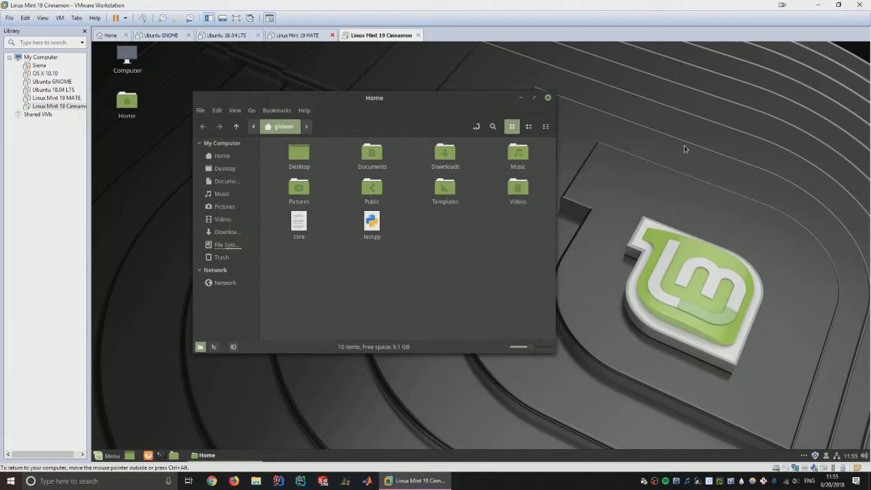
pyautogui.click(373, 223)
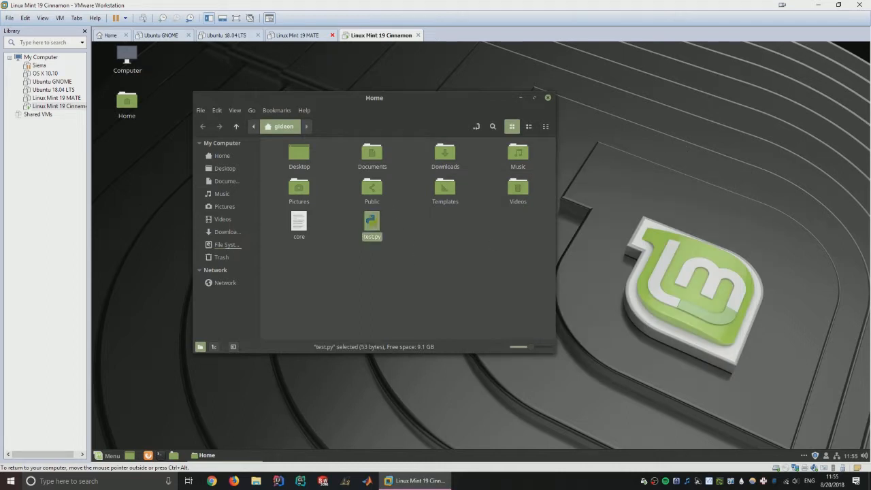
pyautogui.hotkey('shift', 'Delete')
pyautogui.press('Return')
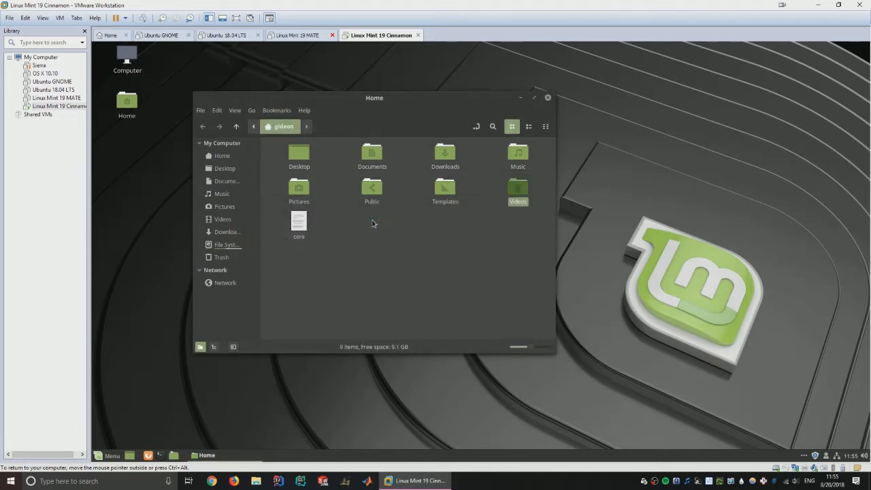
pyautogui.press('Right')
pyautogui.hotkey('shift', 'Delete')
pyautogui.press('Return')
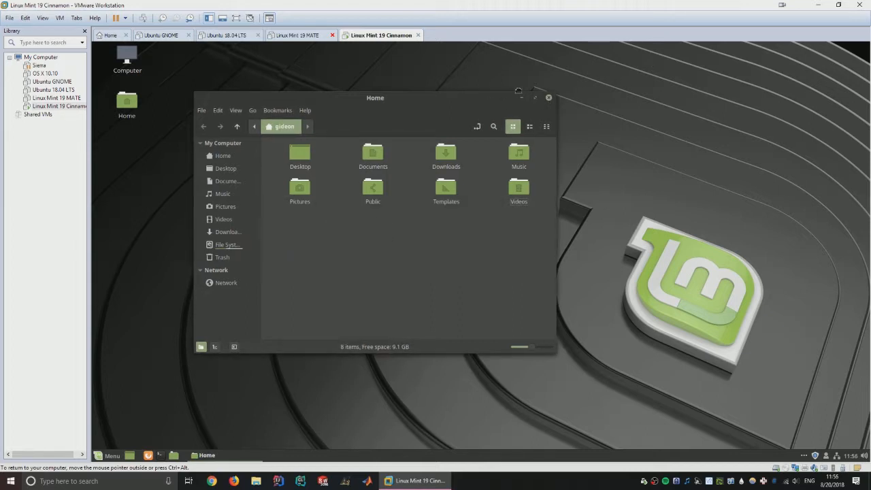
pyautogui.moveTo(488, 99); pyautogui.dragTo(608, 83)
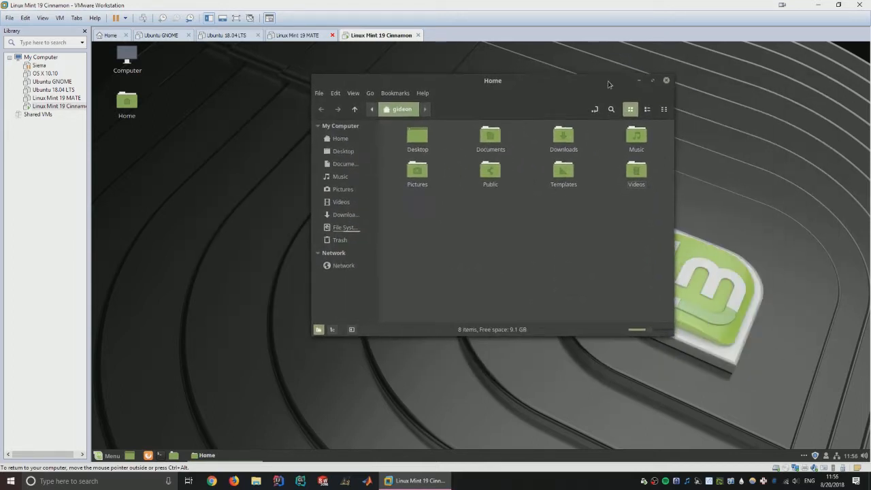
pyautogui.click(666, 81)
pyautogui.rightClick(715, 147)
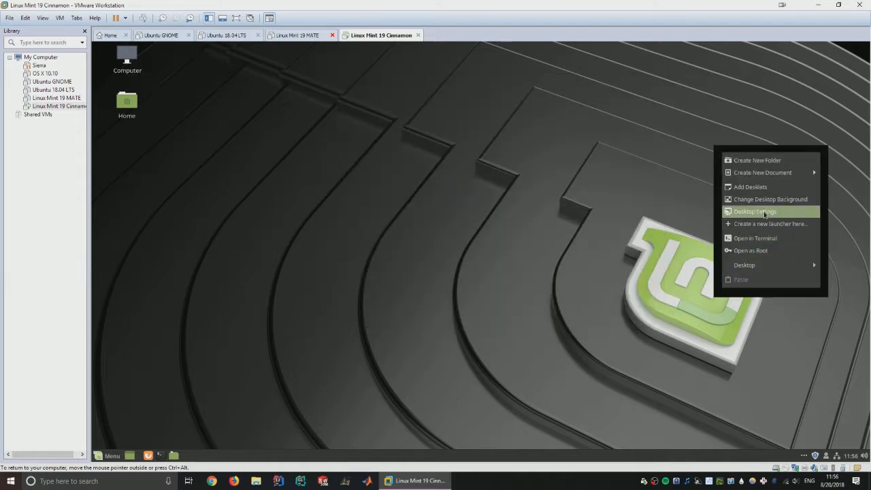
# - Try the Kevin Tee wallpaper, then set the grey eDesigner 2000x1150 image and close Backgrounds
pyautogui.click(730, 200)
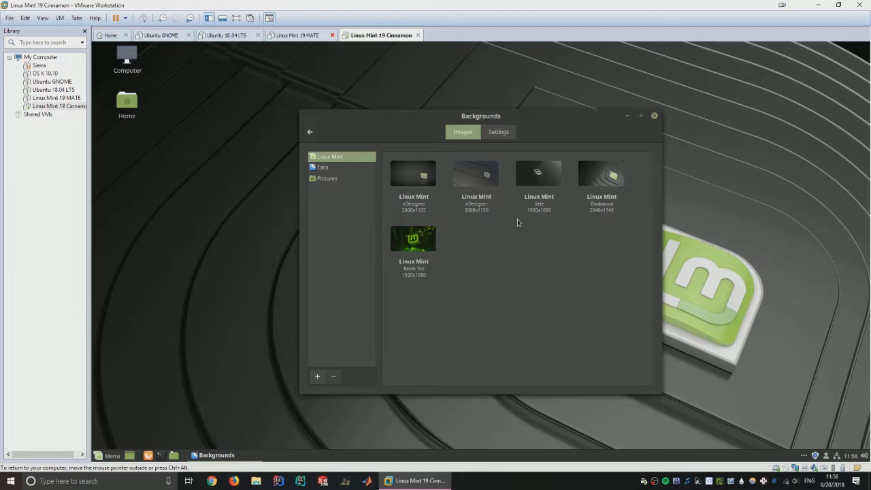
pyautogui.click(431, 251)
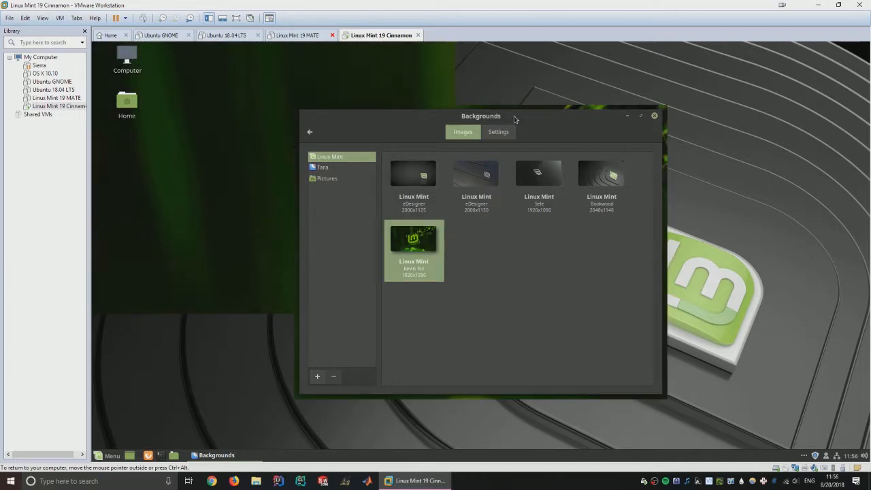
pyautogui.moveTo(543, 126); pyautogui.dragTo(347, 145)
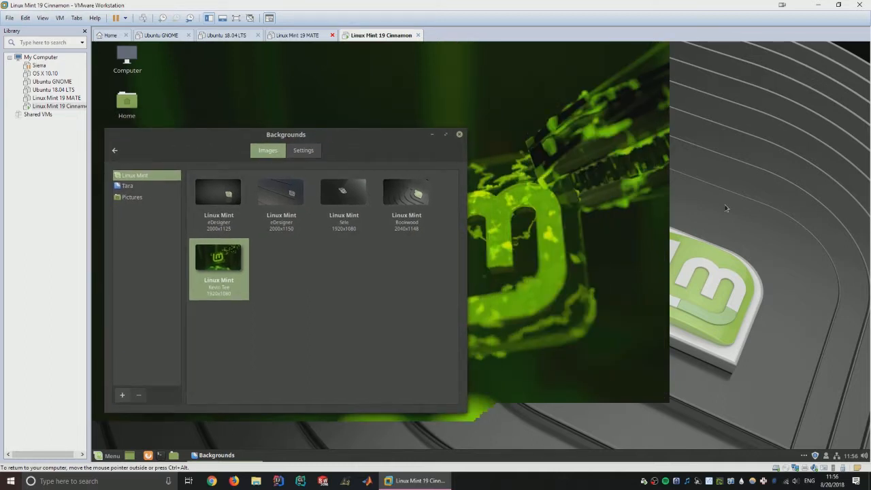
pyautogui.click(297, 203)
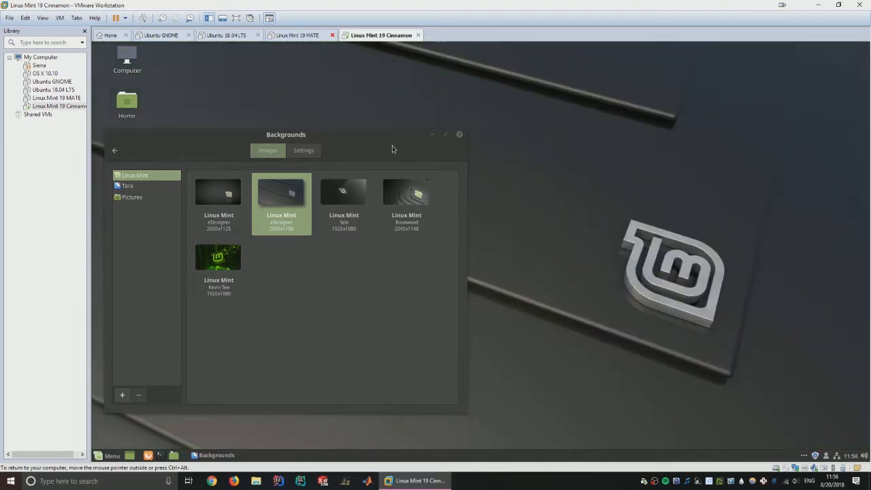
pyautogui.click(460, 134)
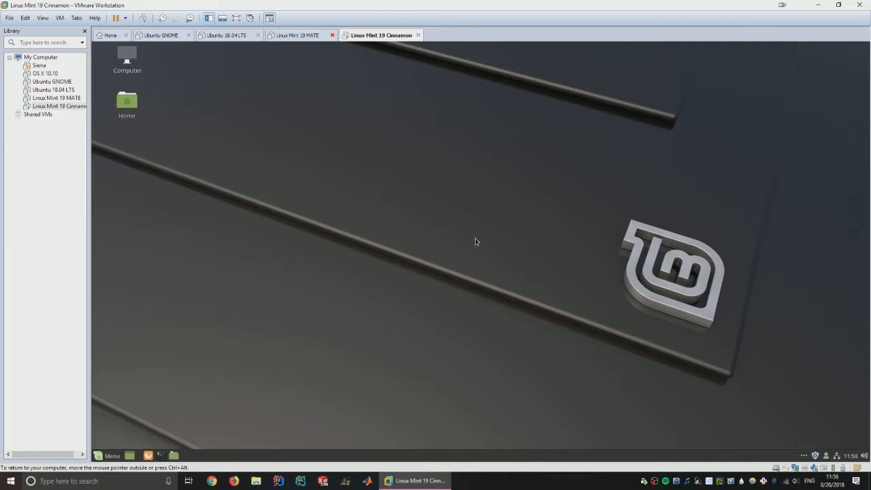
pyautogui.click(173, 456)
# - Close the Mint Home window and launch File Explorer on the Windows host
pyautogui.moveTo(540, 279); pyautogui.dragTo(620, 307)
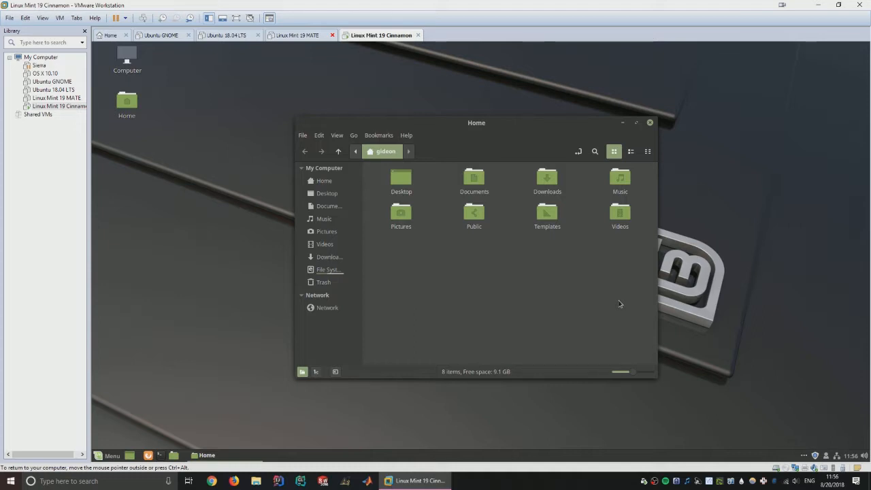
pyautogui.click(651, 124)
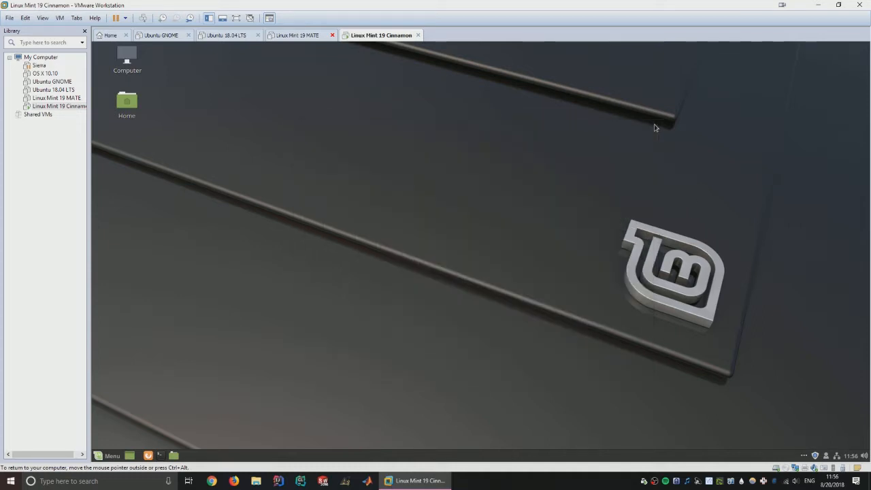
pyautogui.click(257, 481)
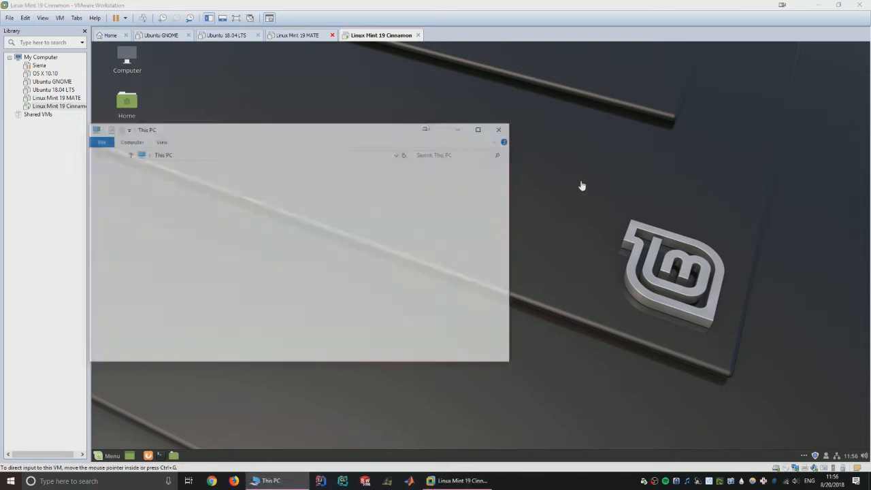
# - Browse to C:\Temp\OS_DISKS in File Explorer, close it, and return input to the VM
pyautogui.doubleClick(343, 291)
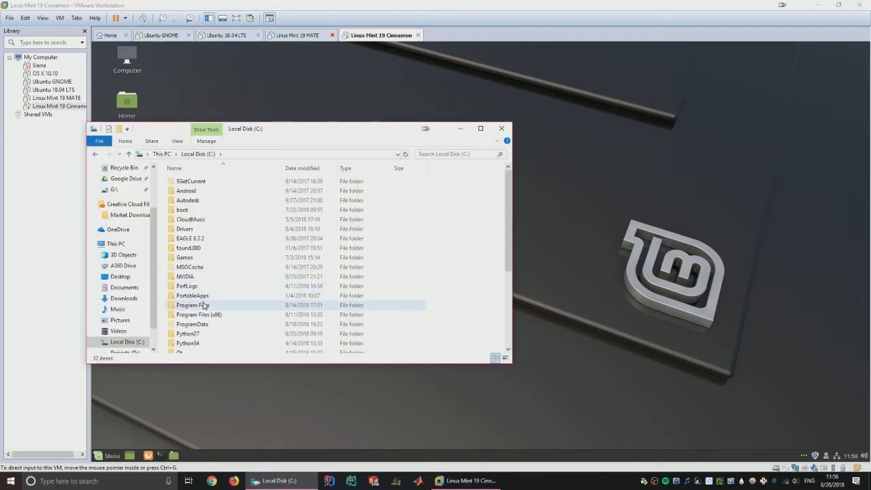
pyautogui.scroll(-4, 208, 282)
pyautogui.doubleClick(214, 284)
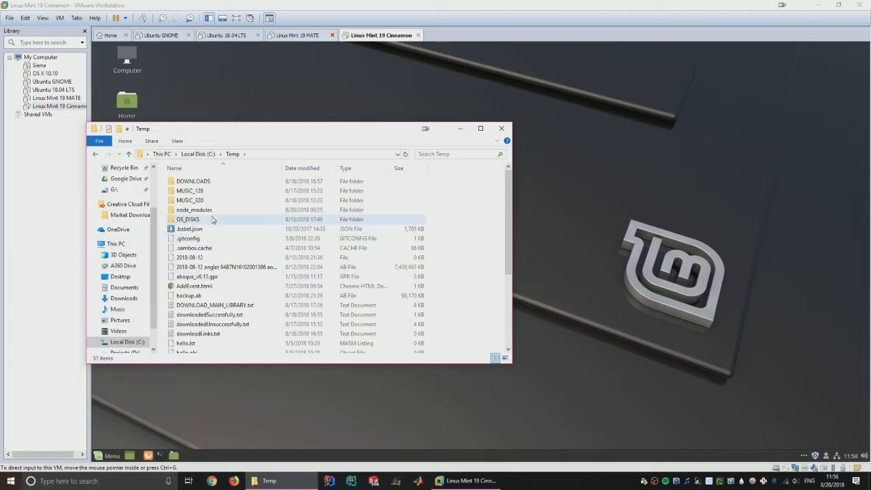
pyautogui.doubleClick(225, 220)
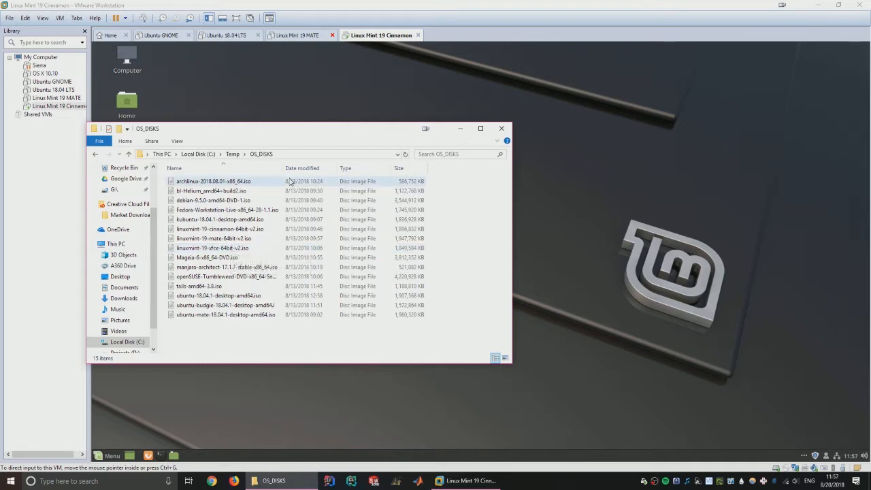
pyautogui.hotkey('alt', 'F4')
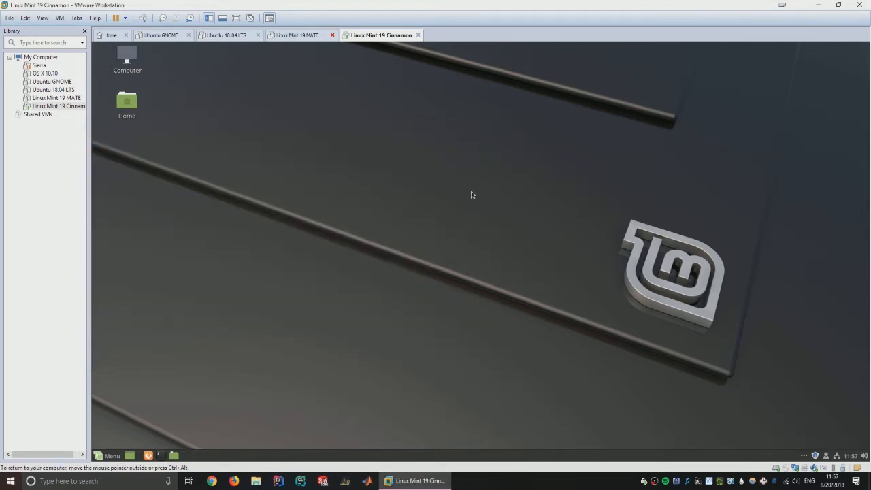
pyautogui.hotkey('ctrl', 'alt')
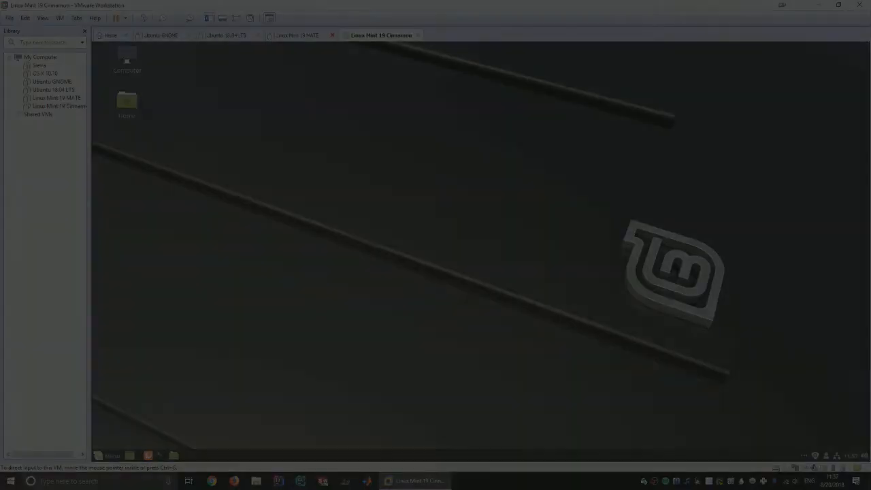